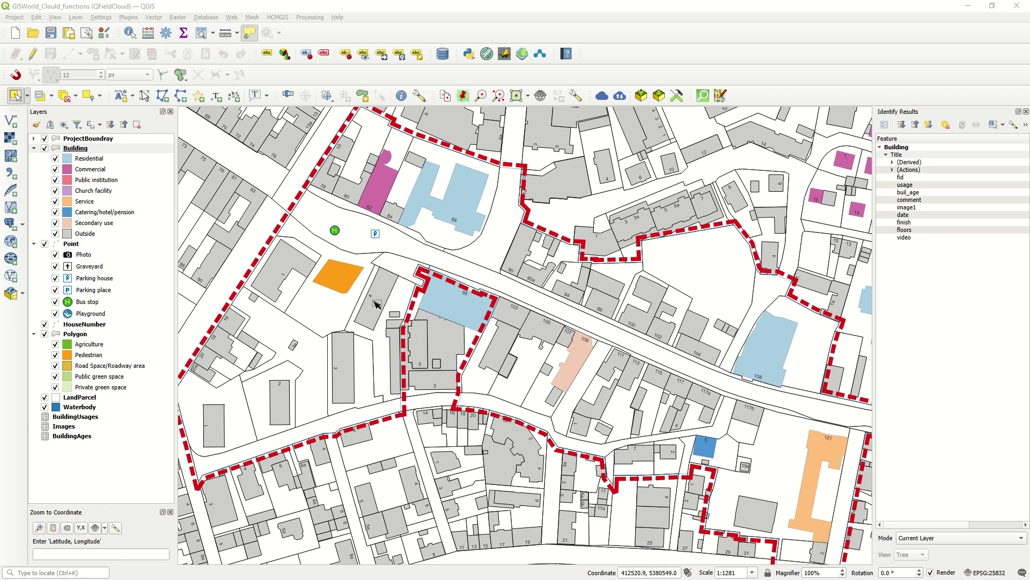
- Enable editing on the Building layer and select buildings 4, 6, 10 and 12 just north of the project boundary
drag(275, 260, 334, 269)
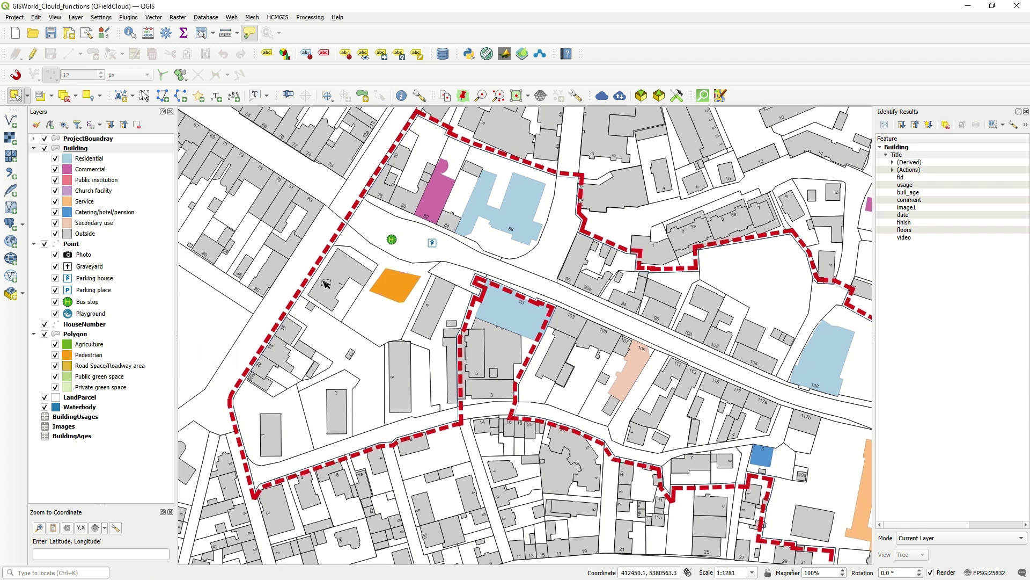
drag(431, 314, 378, 304)
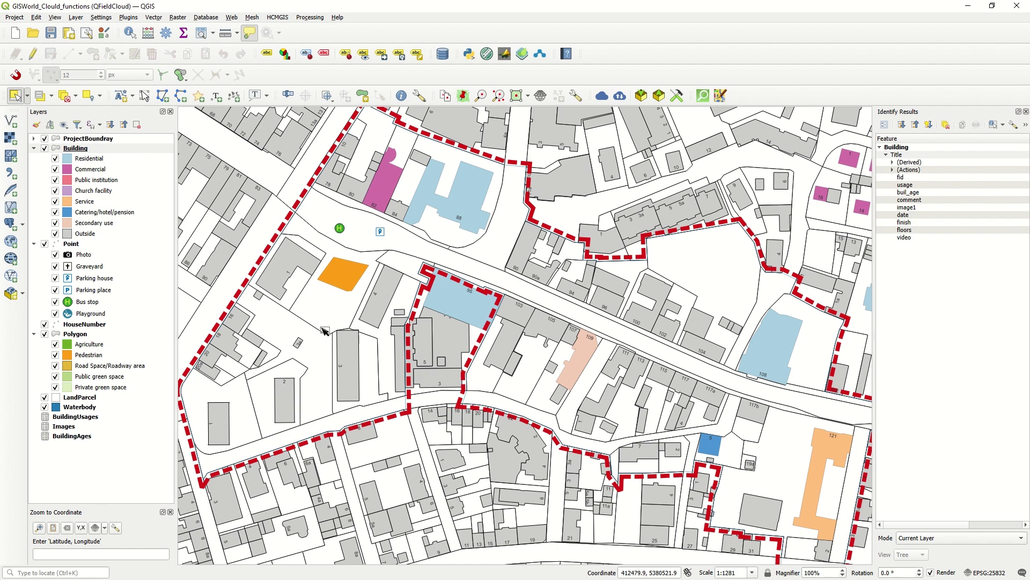
click(78, 149)
click(32, 54)
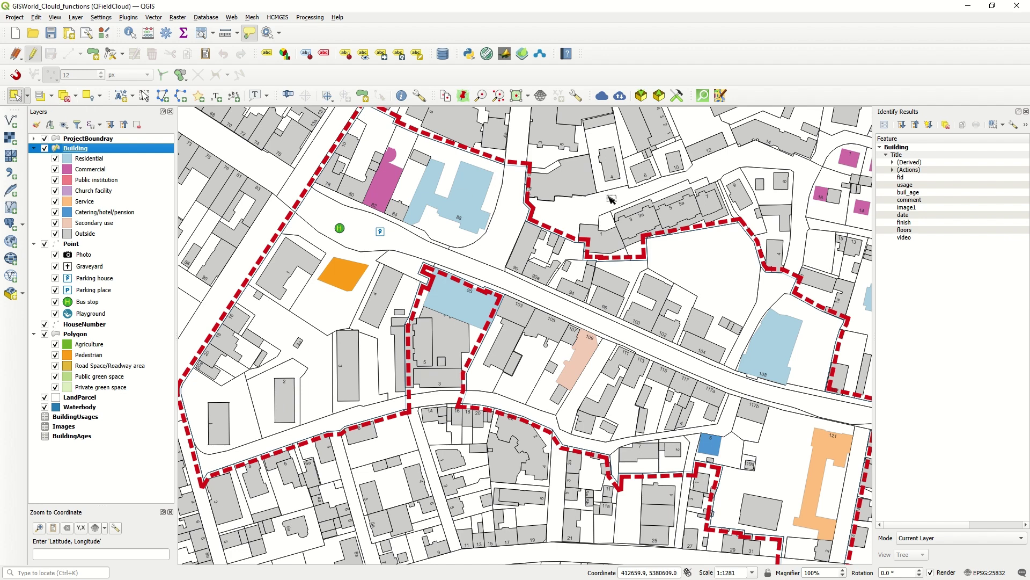
click(610, 164)
shift+click(643, 171)
shift+click(676, 162)
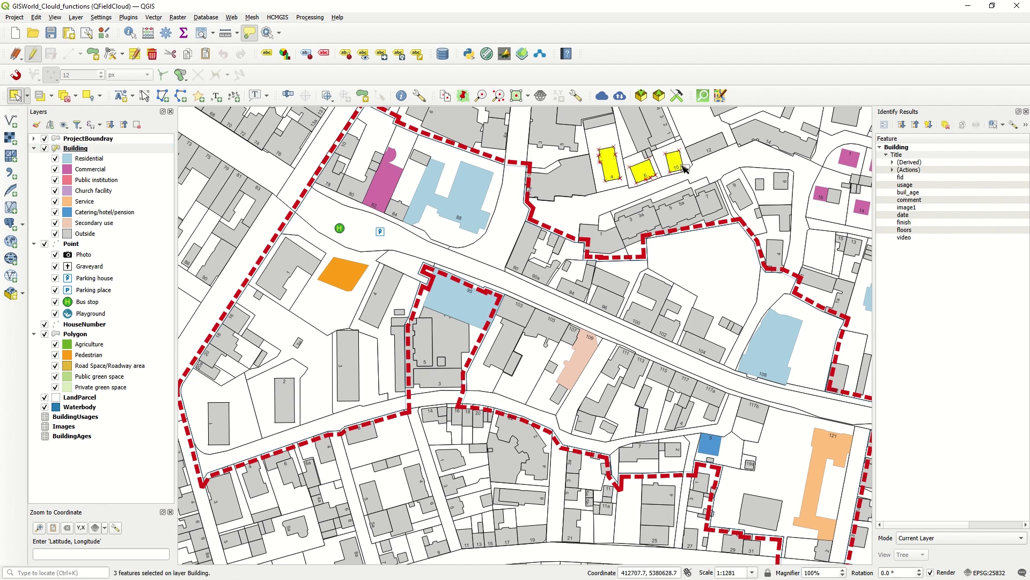
shift+click(708, 152)
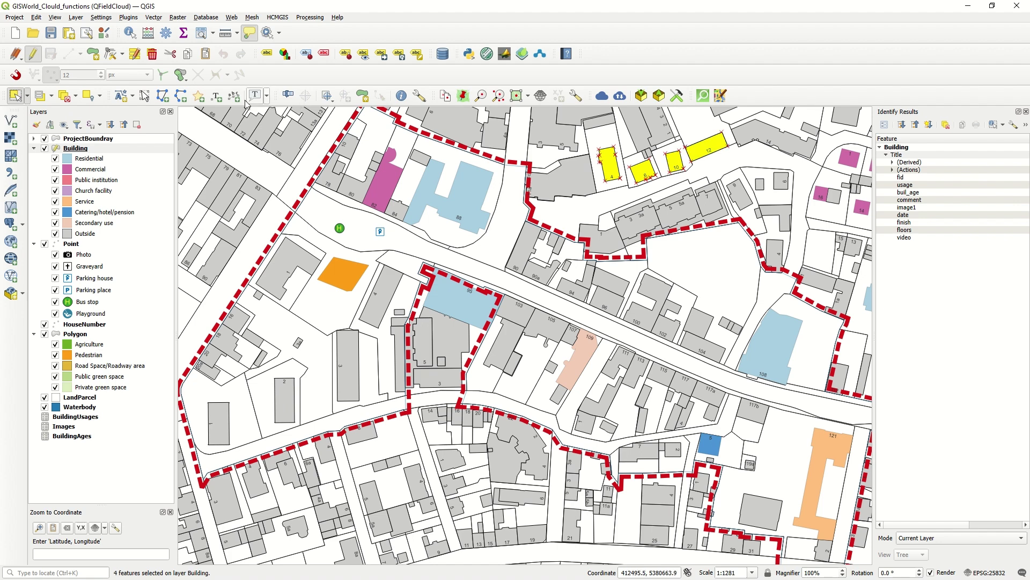
- Set the usage of all selected buildings to Residential at once, clear the selection and save the layer edits
click(137, 57)
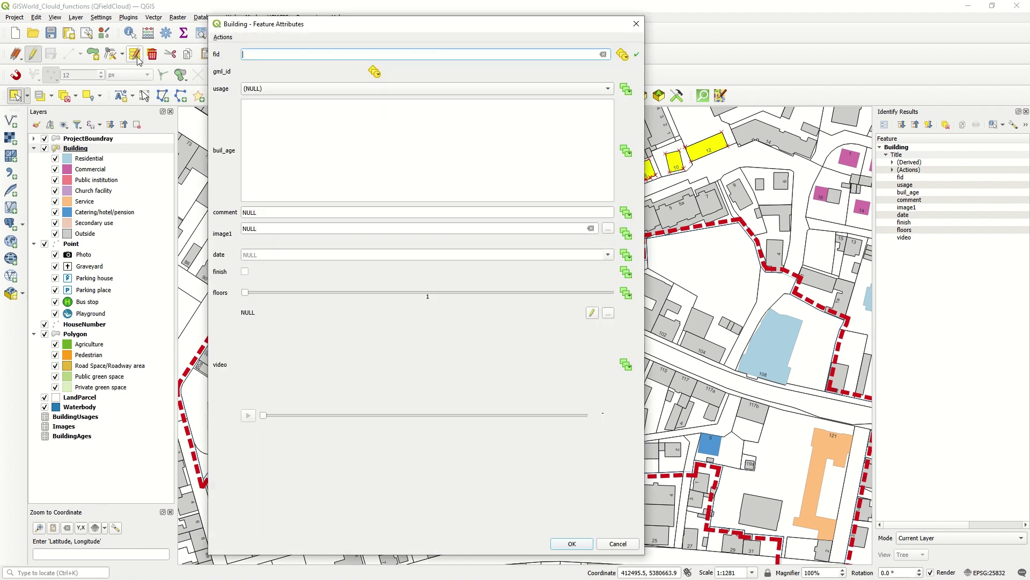
click(289, 90)
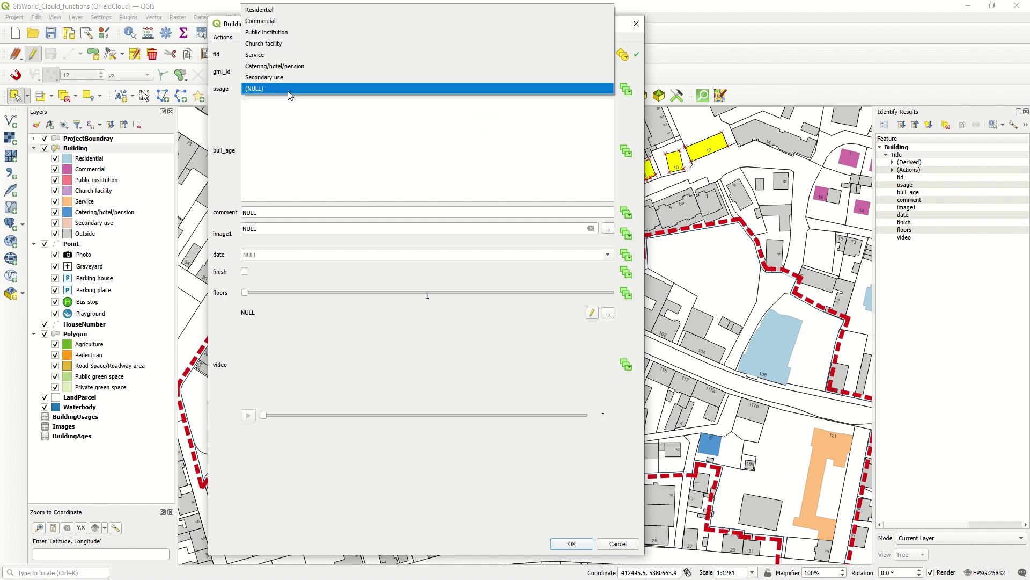
click(288, 10)
click(572, 544)
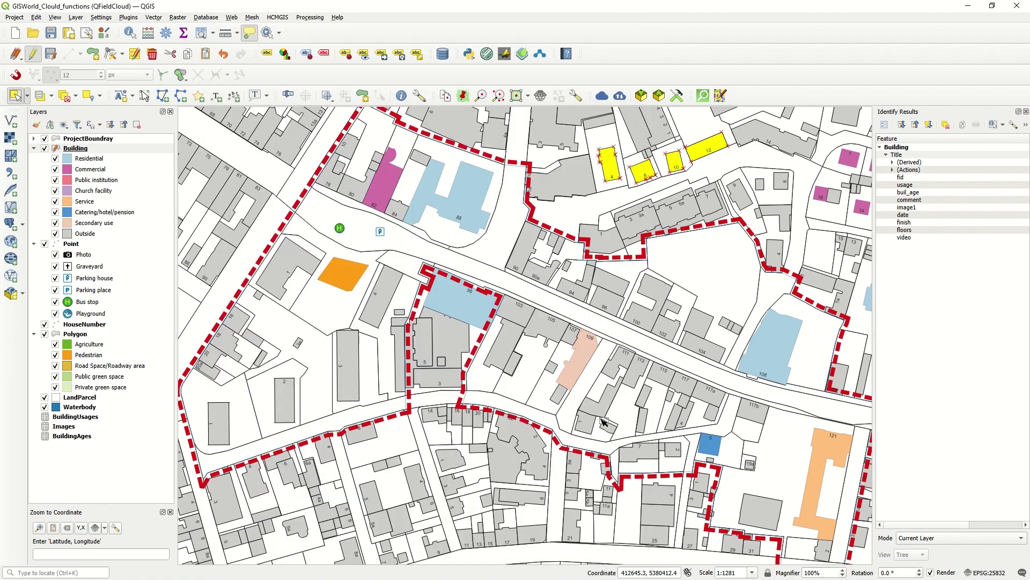
click(65, 96)
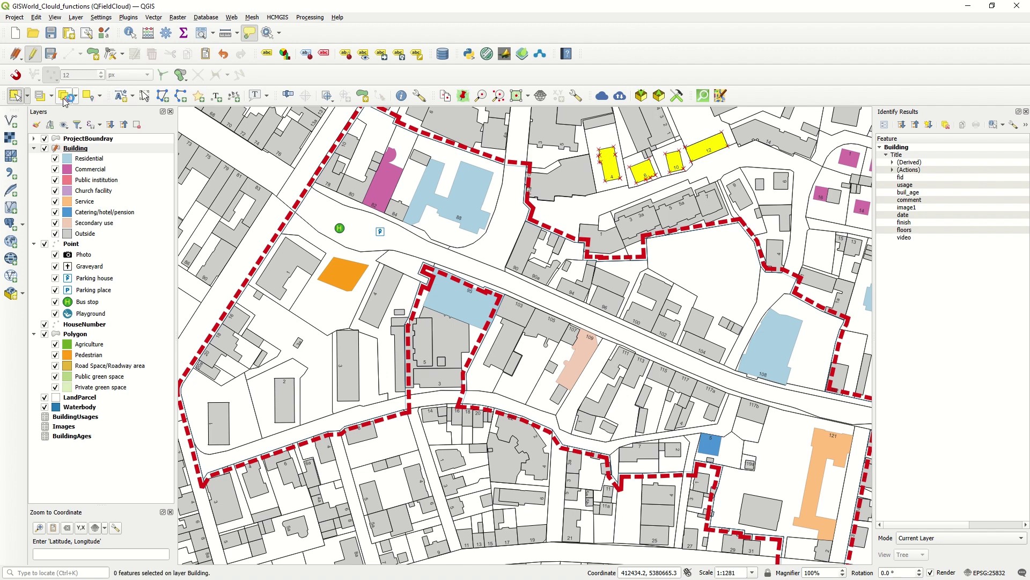
click(54, 60)
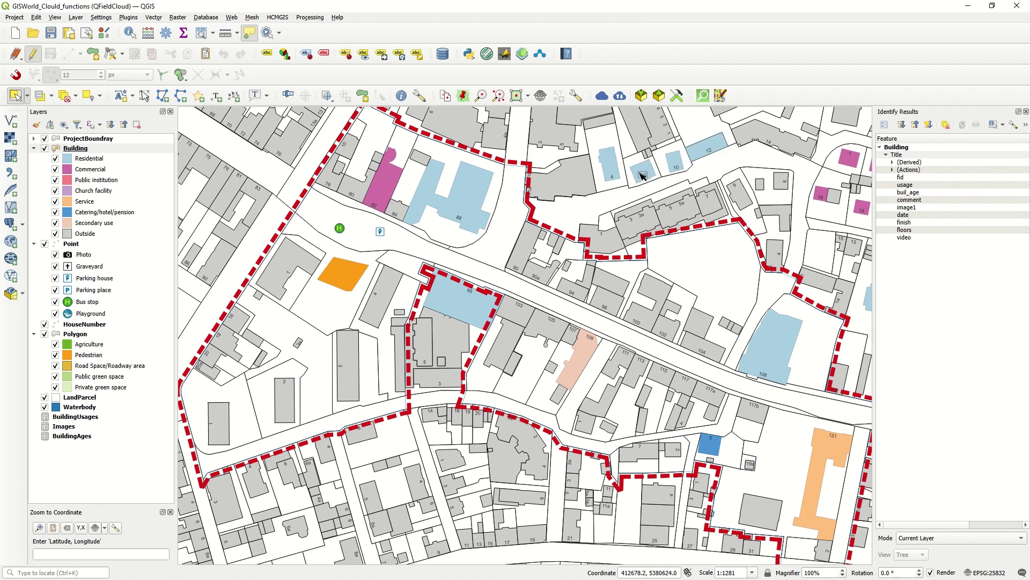
drag(656, 173, 629, 225)
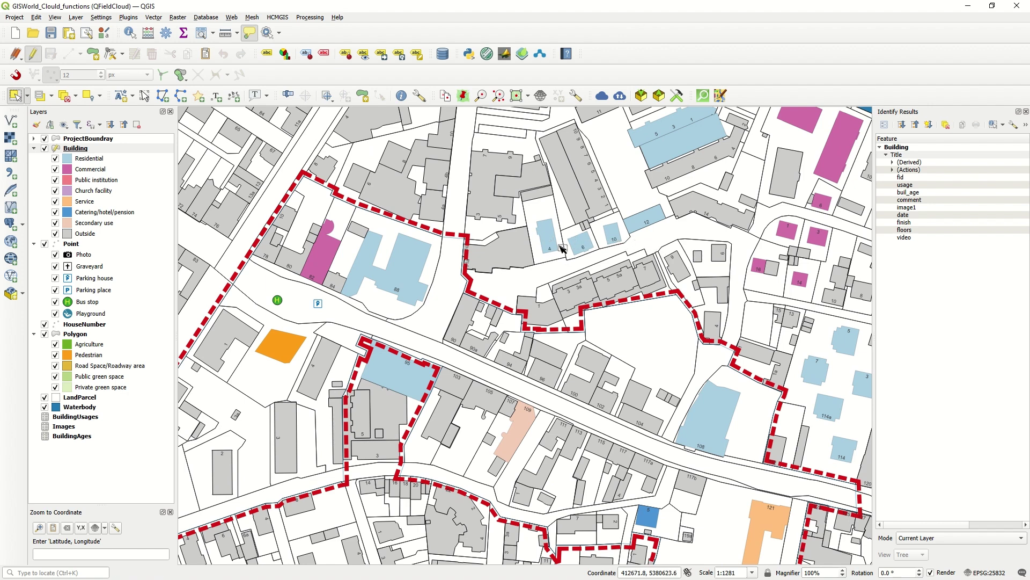
drag(523, 275, 554, 247)
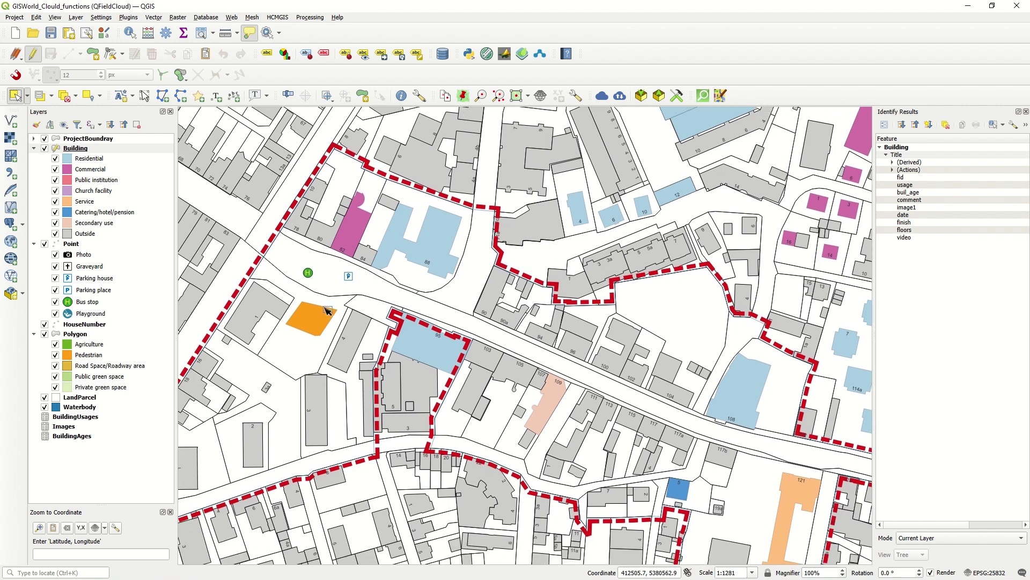
drag(339, 307, 386, 297)
drag(371, 386, 373, 349)
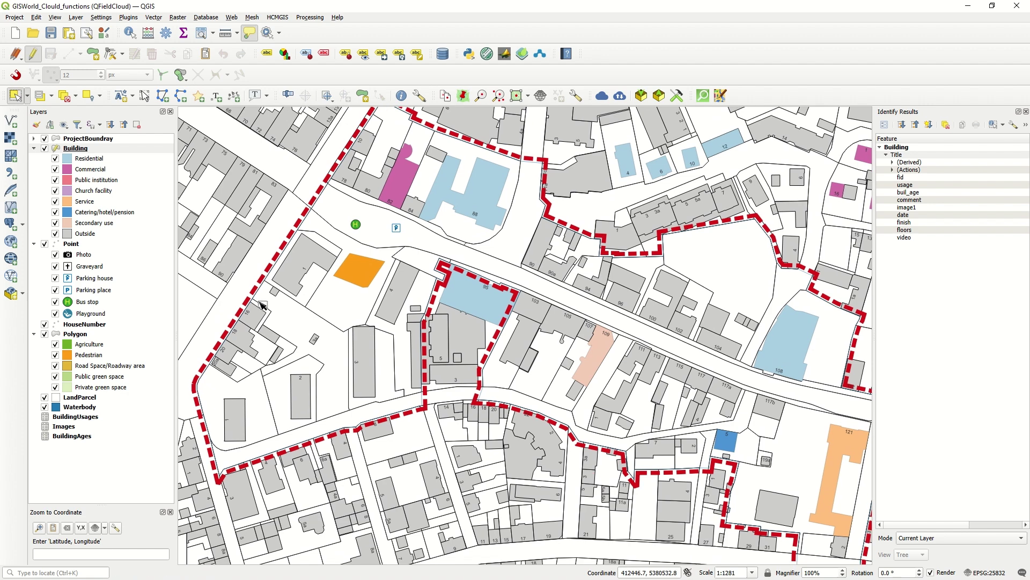
- End the editing session on the Building layer
click(80, 151)
click(33, 56)
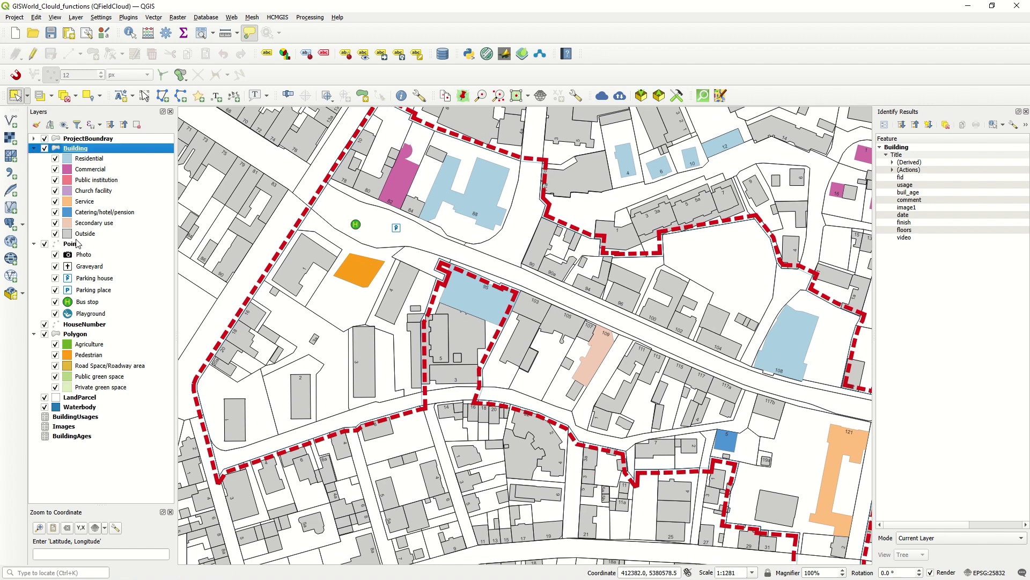
- Examine the fields in the attribute table of the Images layer, then close the table
right_click(69, 428)
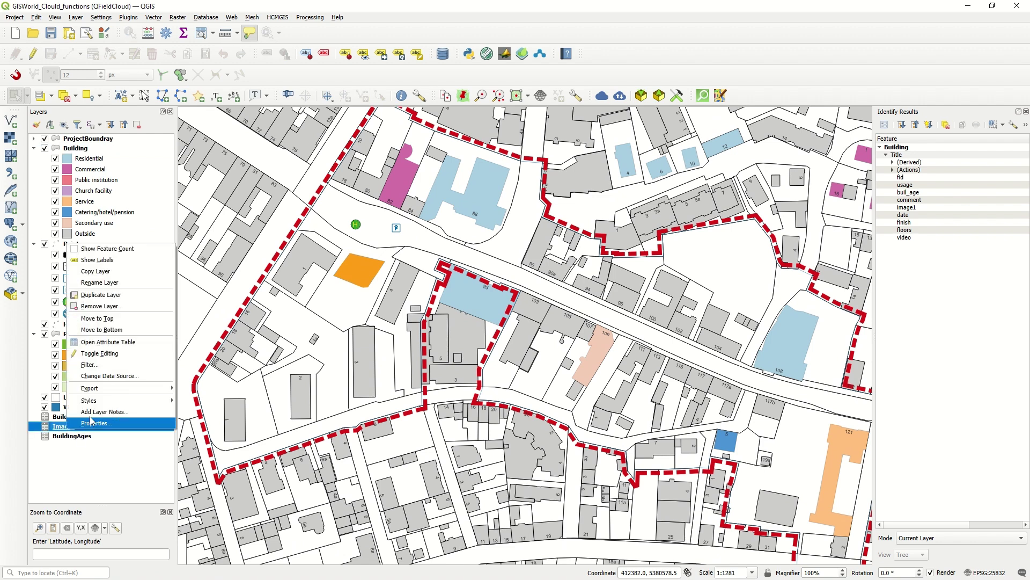
click(129, 344)
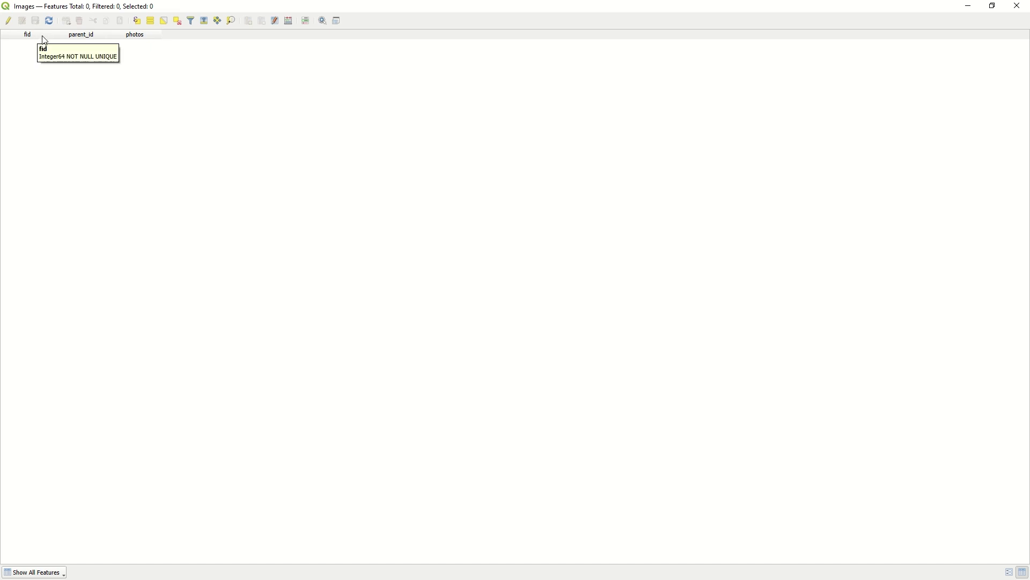
click(1018, 5)
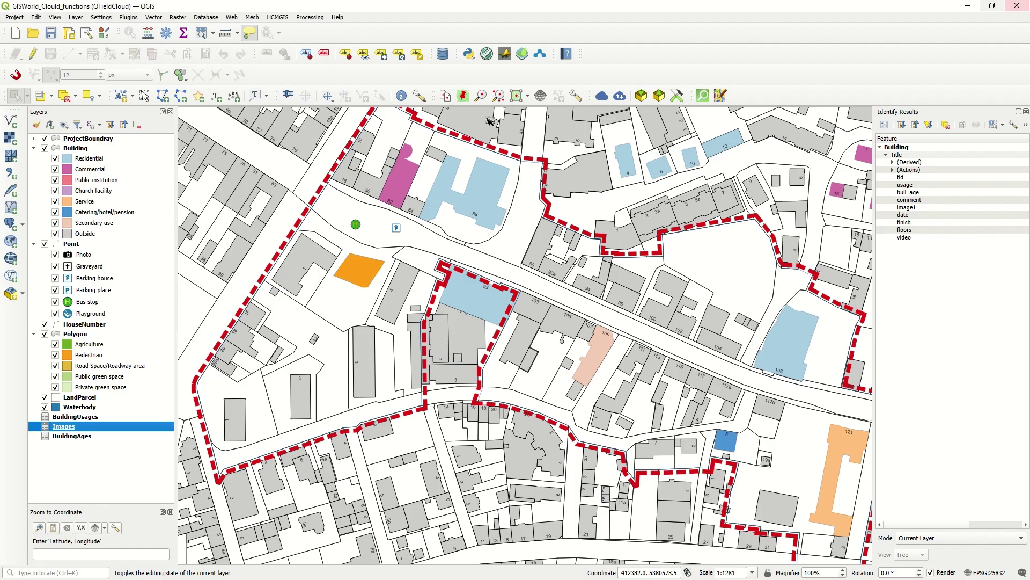
click(78, 149)
right_click(77, 149)
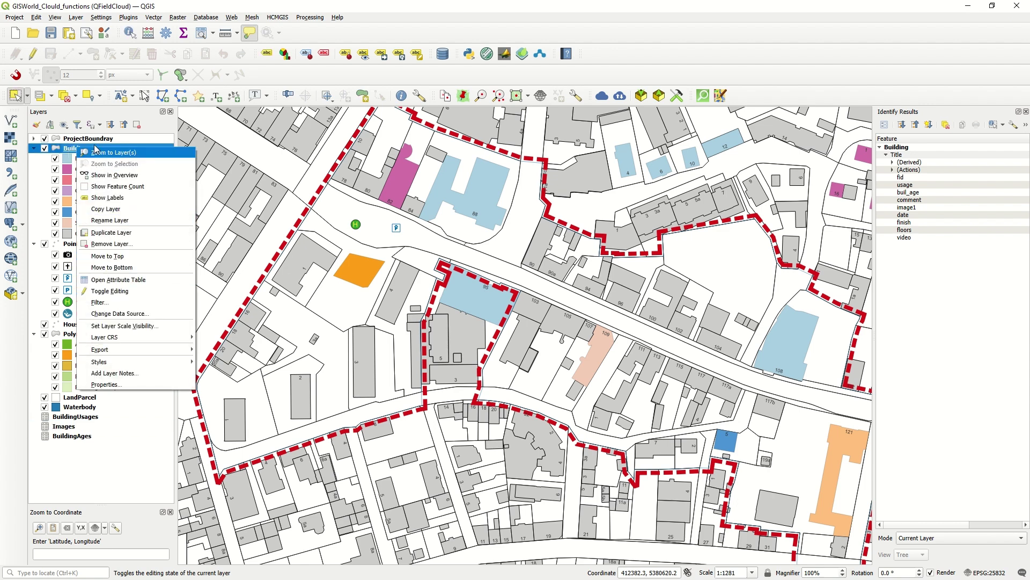
click(73, 429)
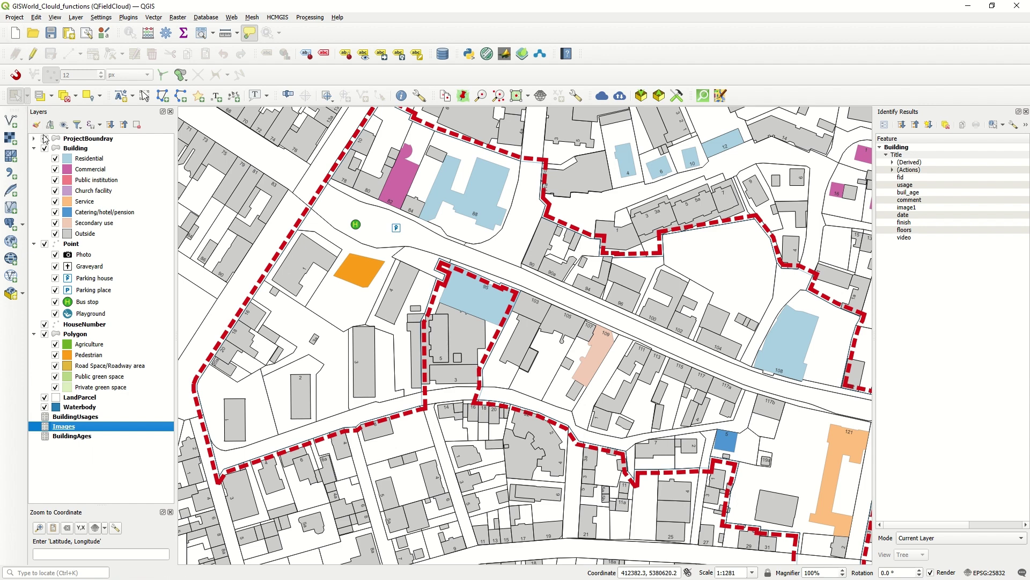
- Add a project relation named Images with Building as parent on fid and Images as child on parent_id, and apply it
click(15, 17)
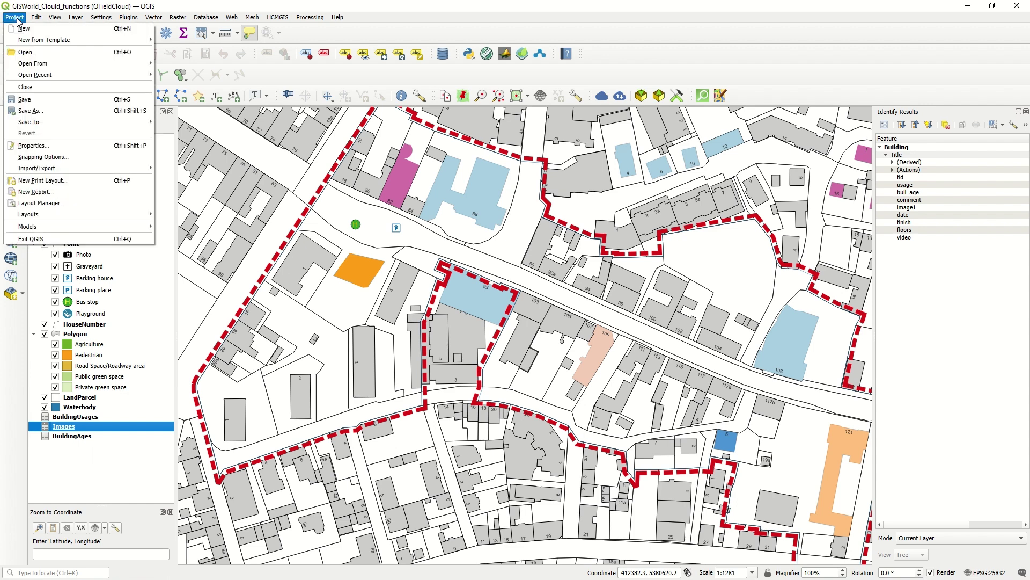
click(75, 143)
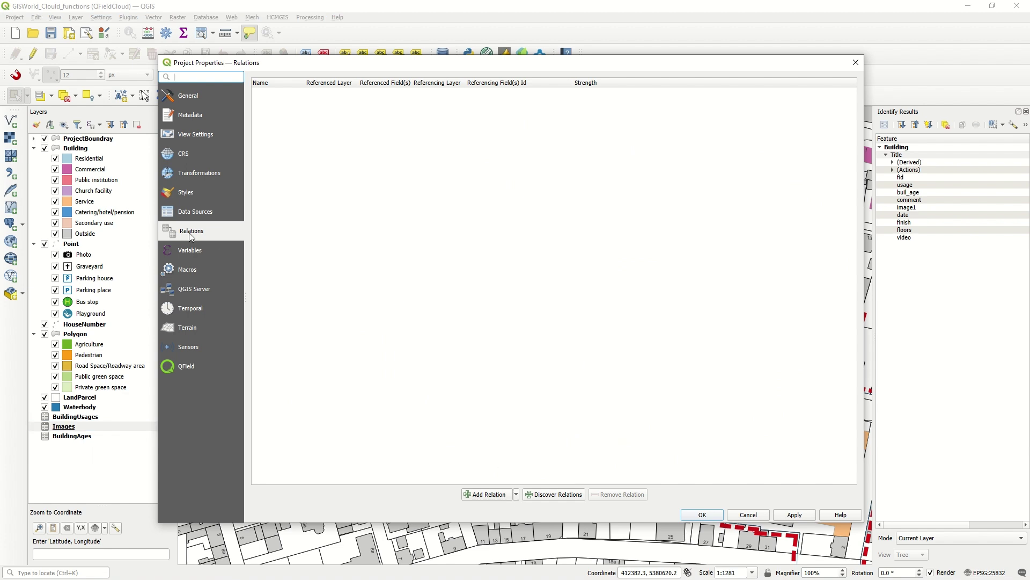
click(488, 494)
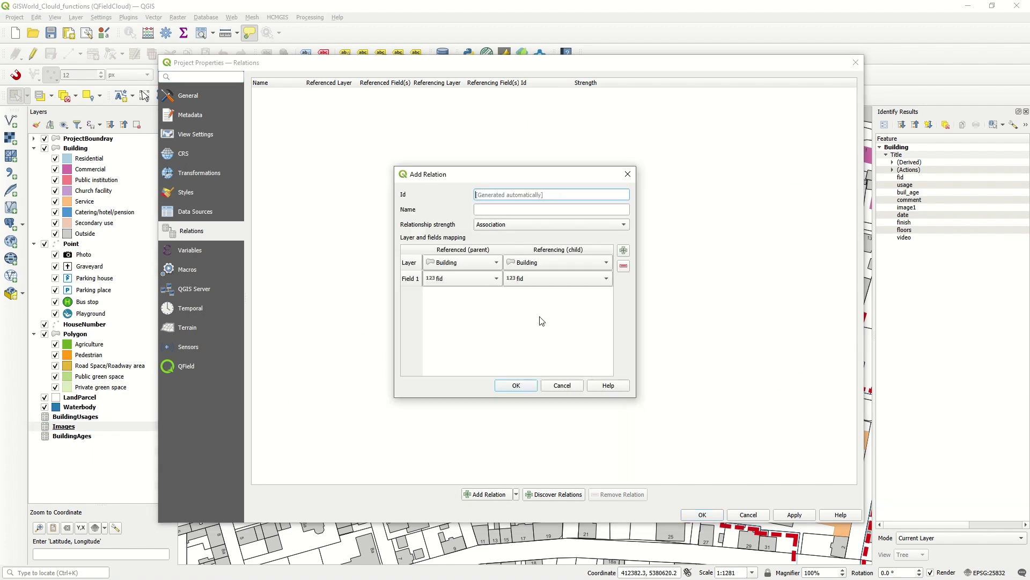
click(495, 209)
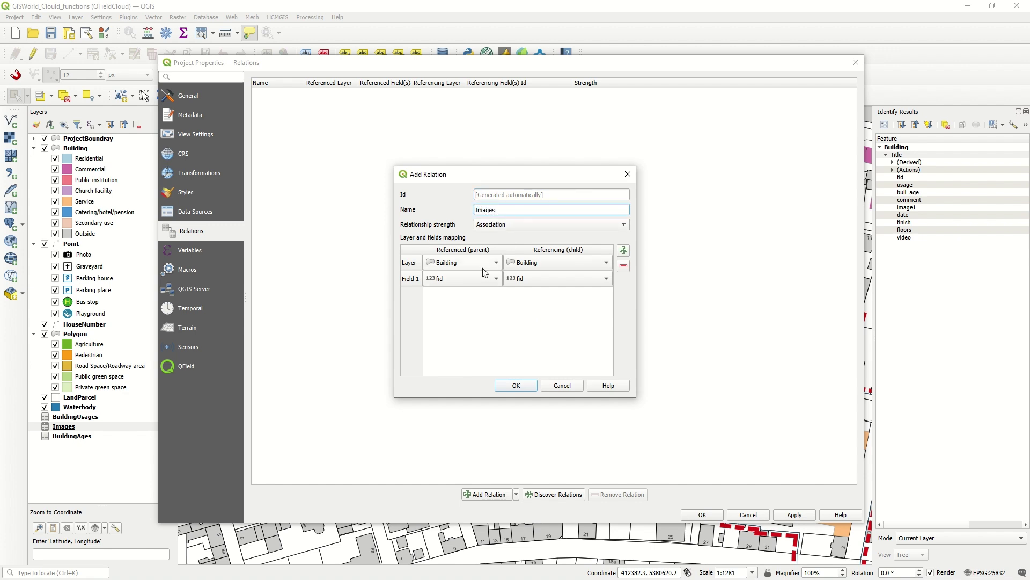
click(560, 266)
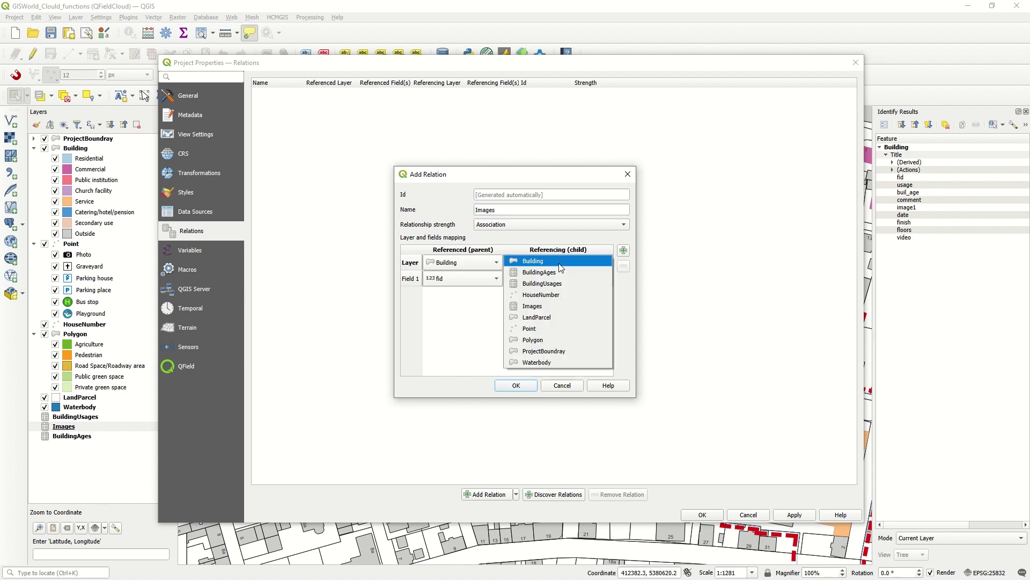
click(546, 307)
click(573, 288)
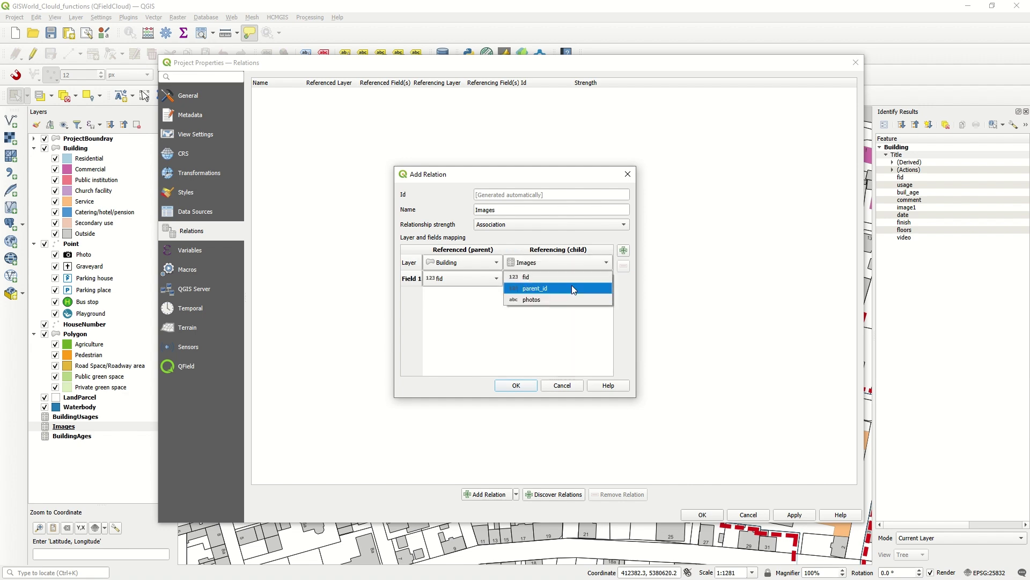
click(571, 288)
click(517, 385)
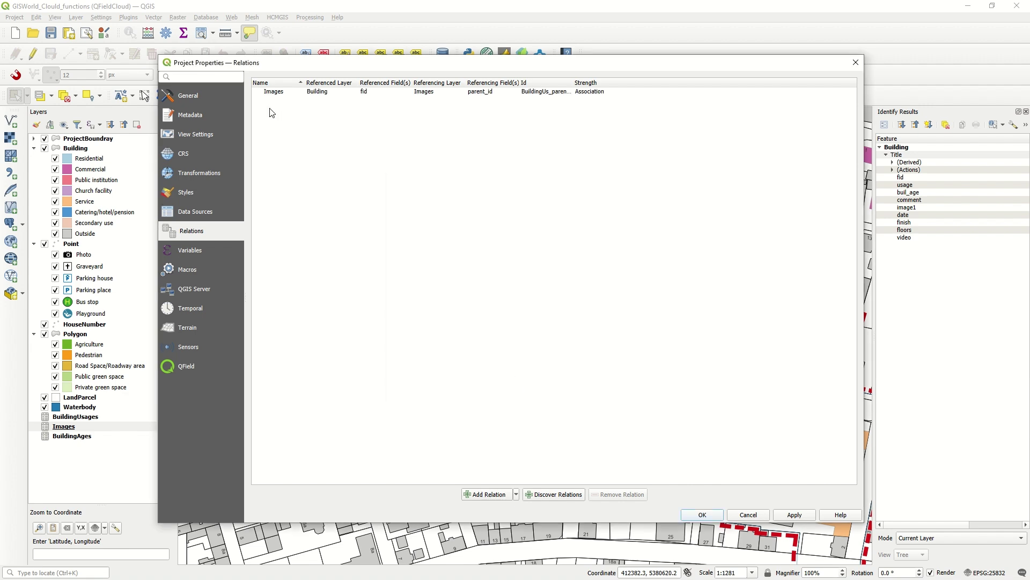
click(796, 515)
click(703, 514)
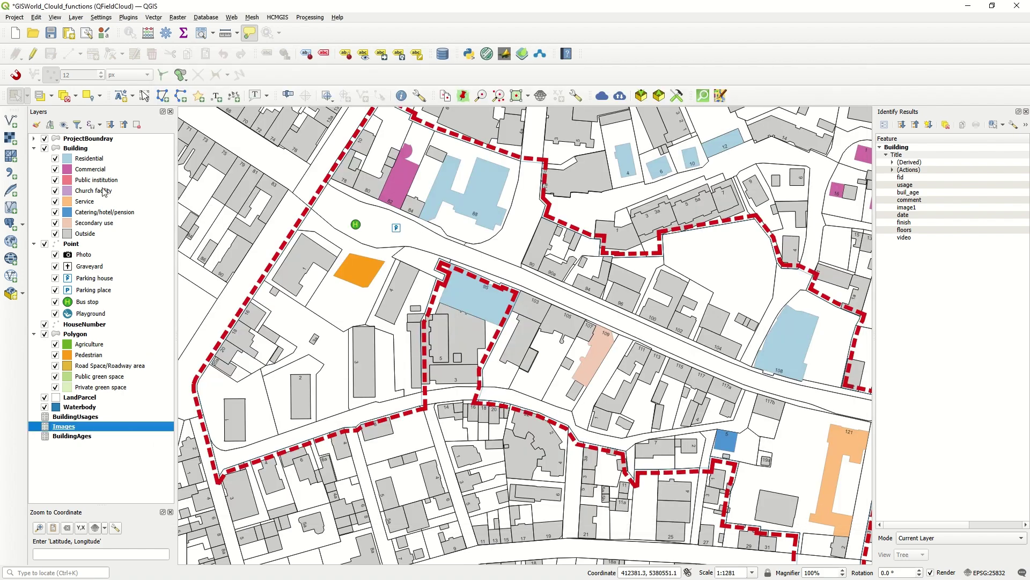
- Identify the residential building beside the boundary notch south of the main road and examine its attribute form
click(79, 148)
click(130, 33)
click(477, 296)
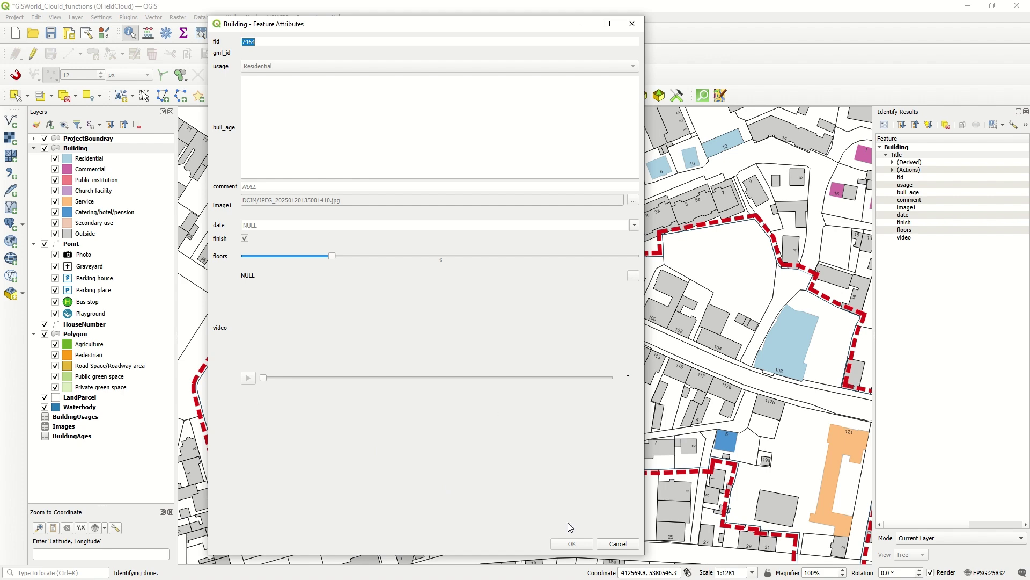
click(621, 546)
- Add the Images relation below the video field in the Building layer's attribute form layout and apply the change
right_click(81, 151)
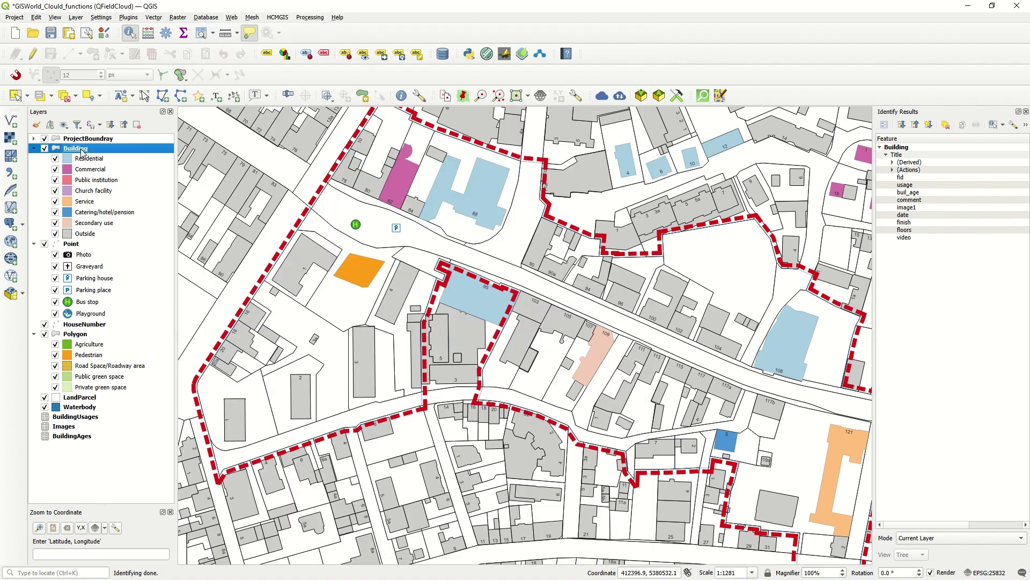
click(152, 384)
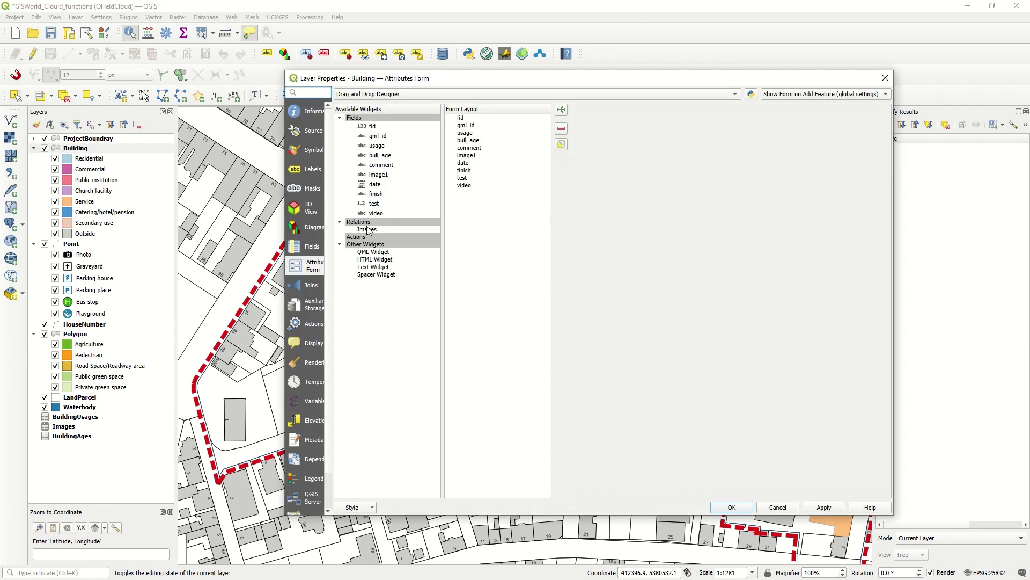
drag(367, 231, 515, 184)
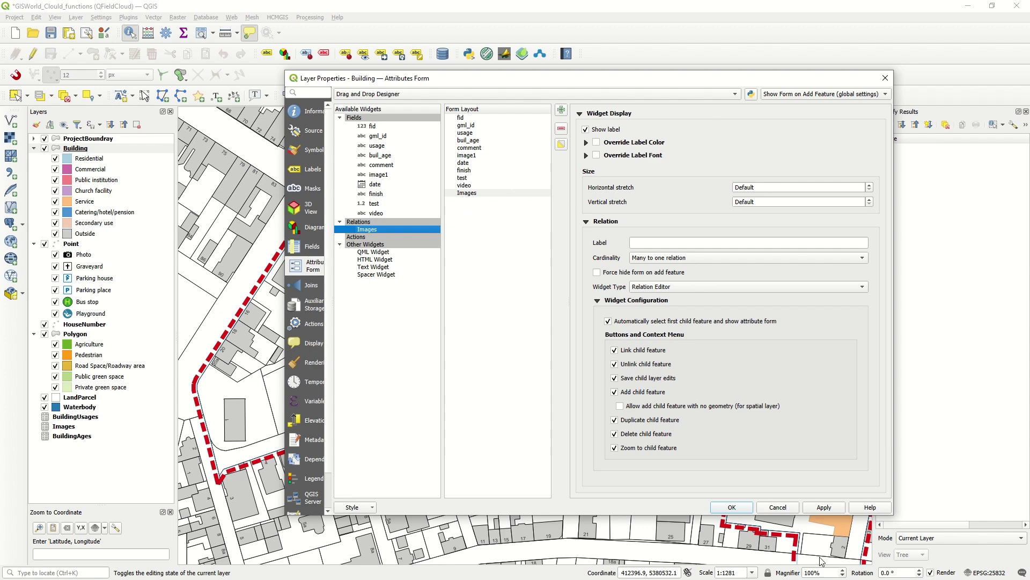
click(825, 508)
click(740, 507)
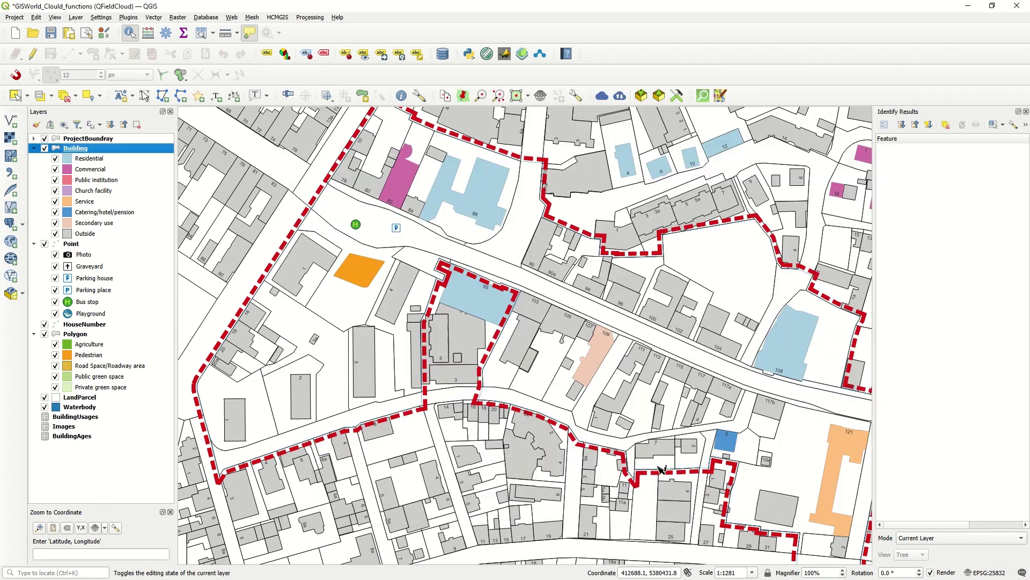
- Check the same residential building's attribute form for the Images relation section, then close the form
click(487, 310)
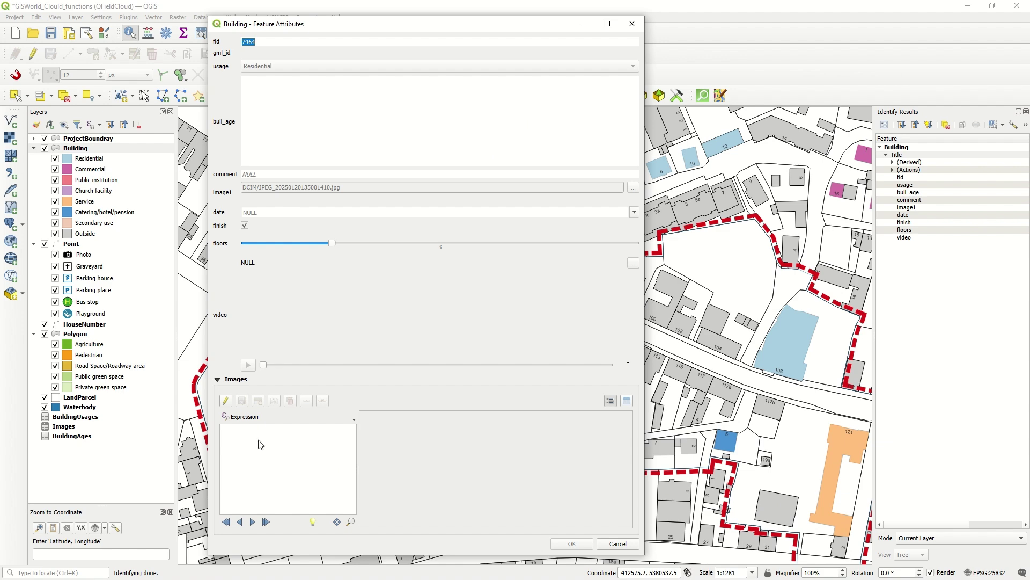
click(618, 544)
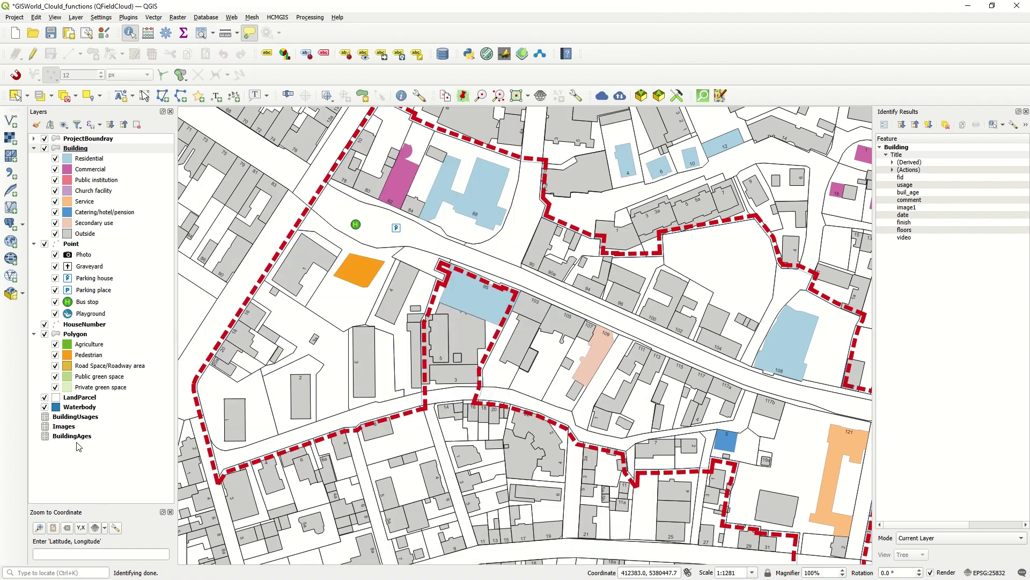
- Examine the field list of the Images table, including the photos field, and close its properties
right_click(64, 426)
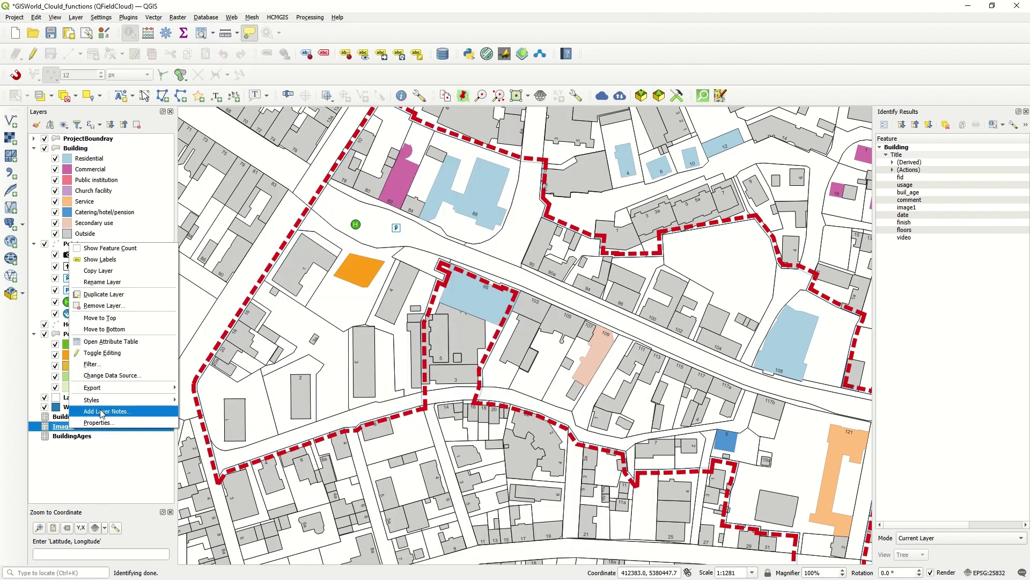
click(99, 422)
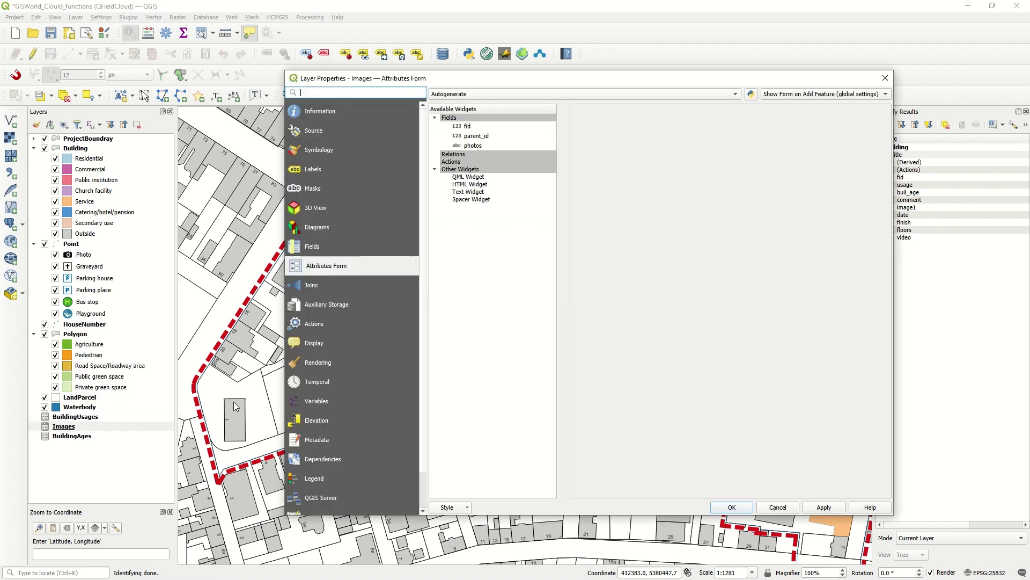
click(324, 247)
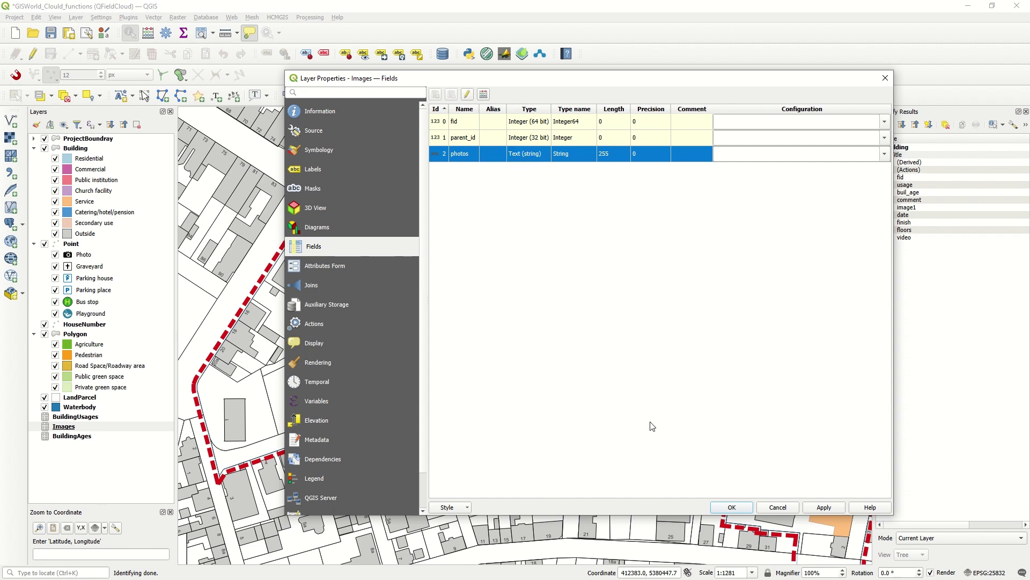
click(823, 507)
click(732, 507)
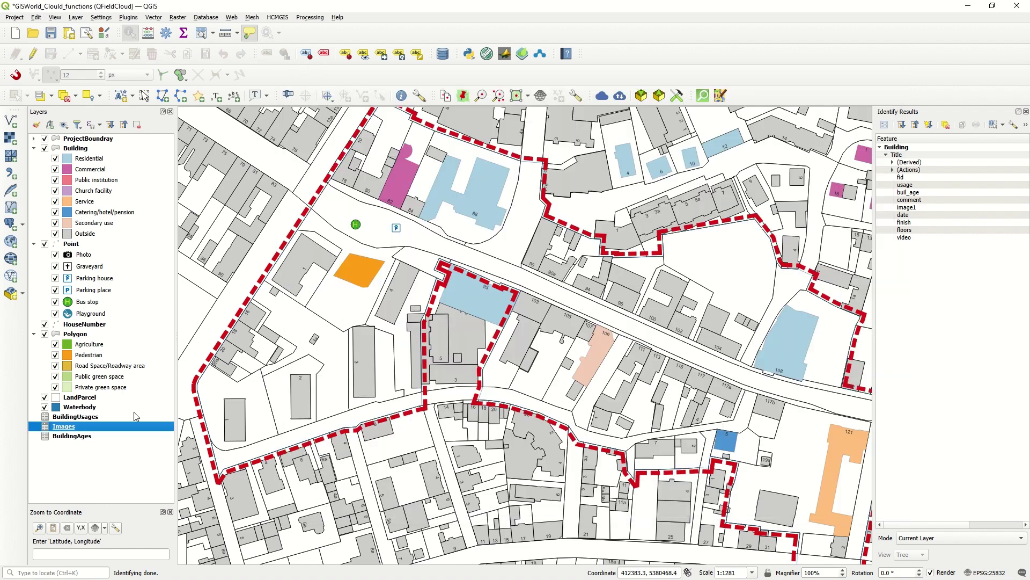
- Set the widget type of the photos field in the Images table's attribute form to Attachment
right_click(75, 427)
click(98, 414)
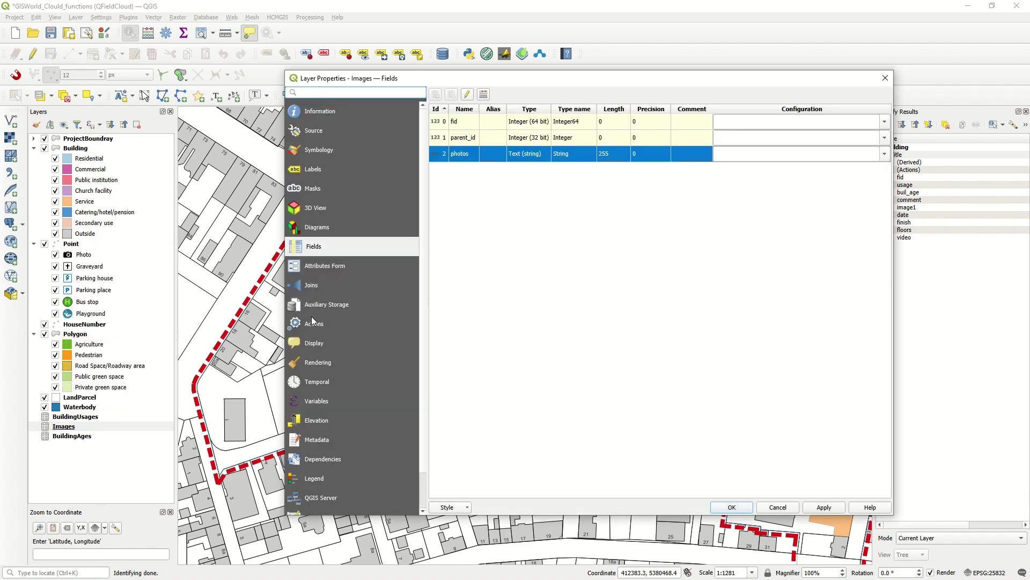
click(319, 268)
click(471, 146)
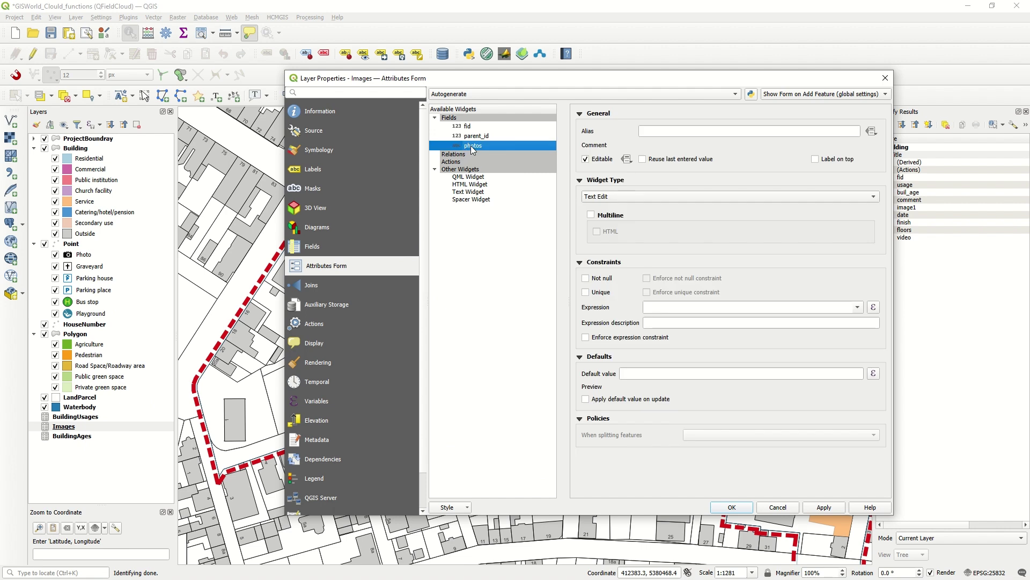
click(631, 198)
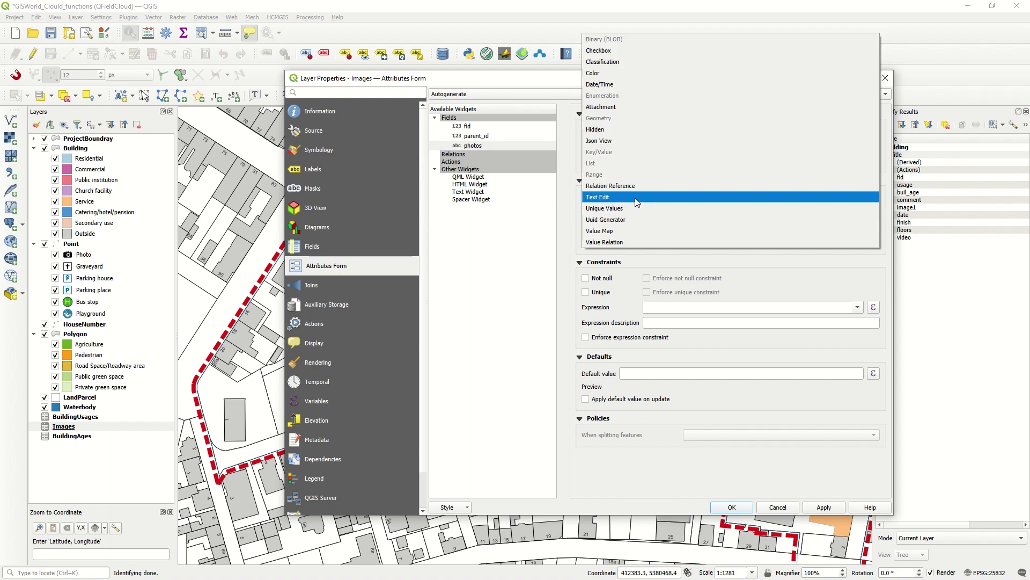
click(636, 107)
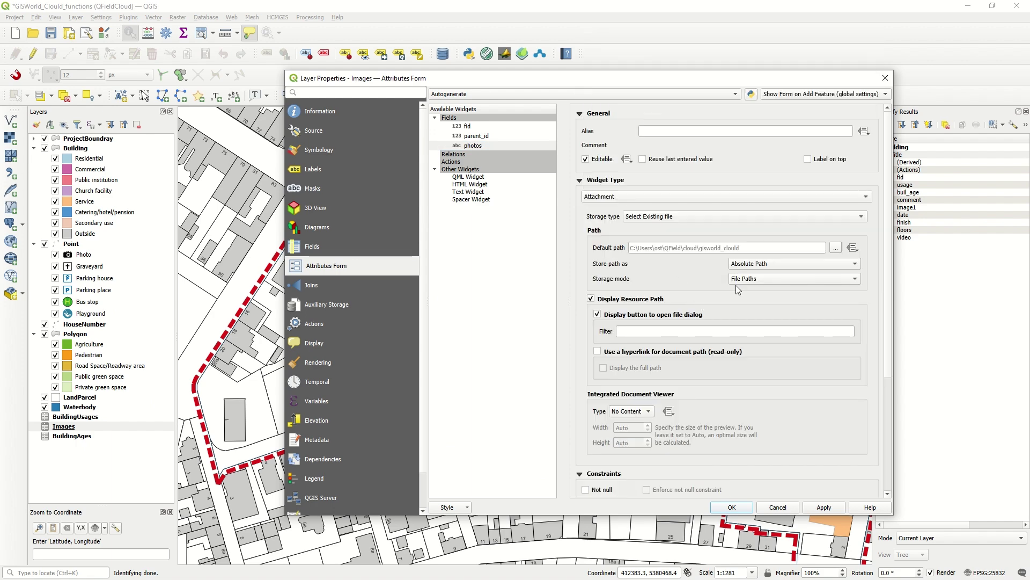
- Store the photos path relative to the project path, set the document viewer to Image, use a hyperlink for the document path, and apply
click(783, 263)
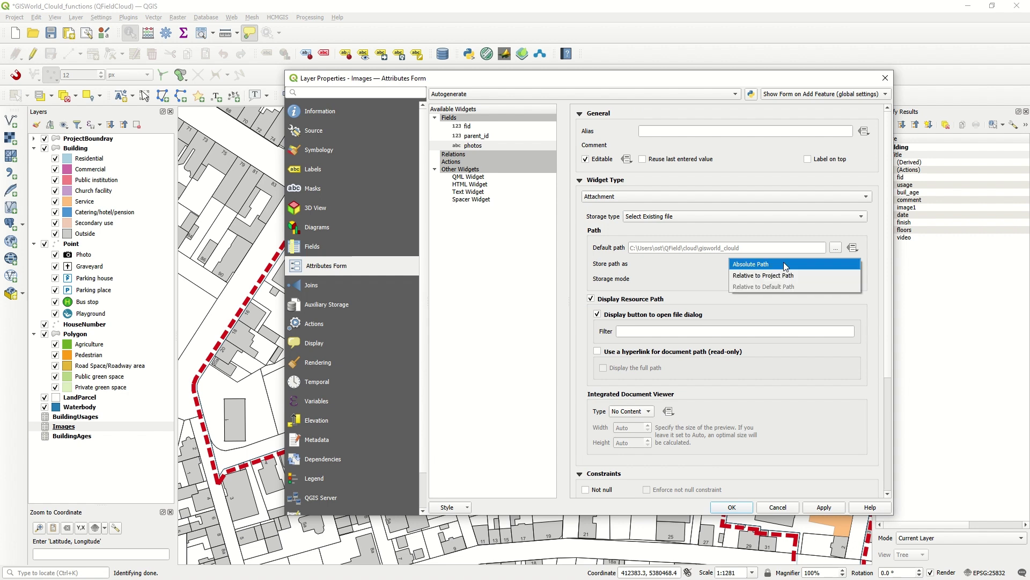
click(795, 275)
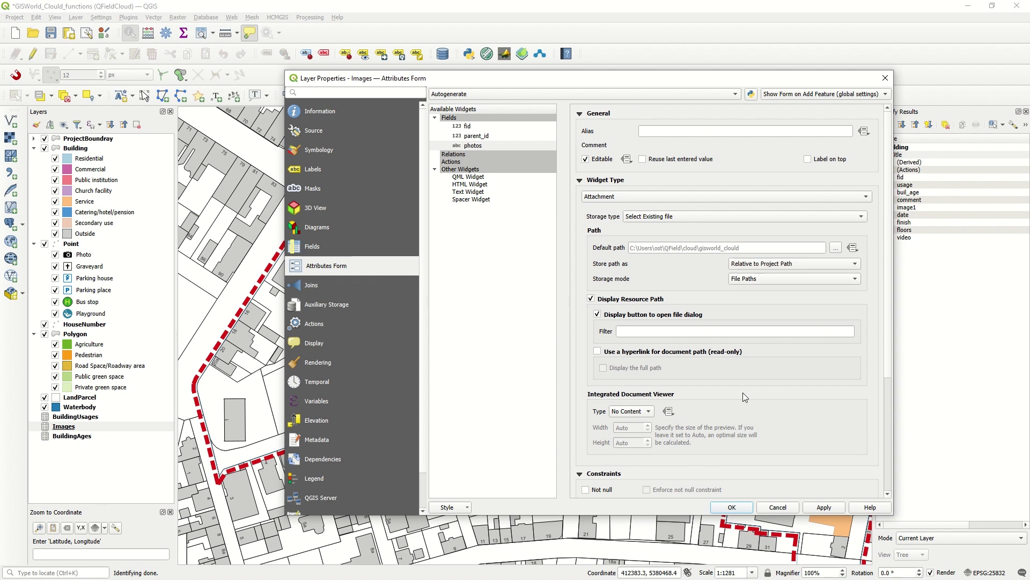
click(627, 412)
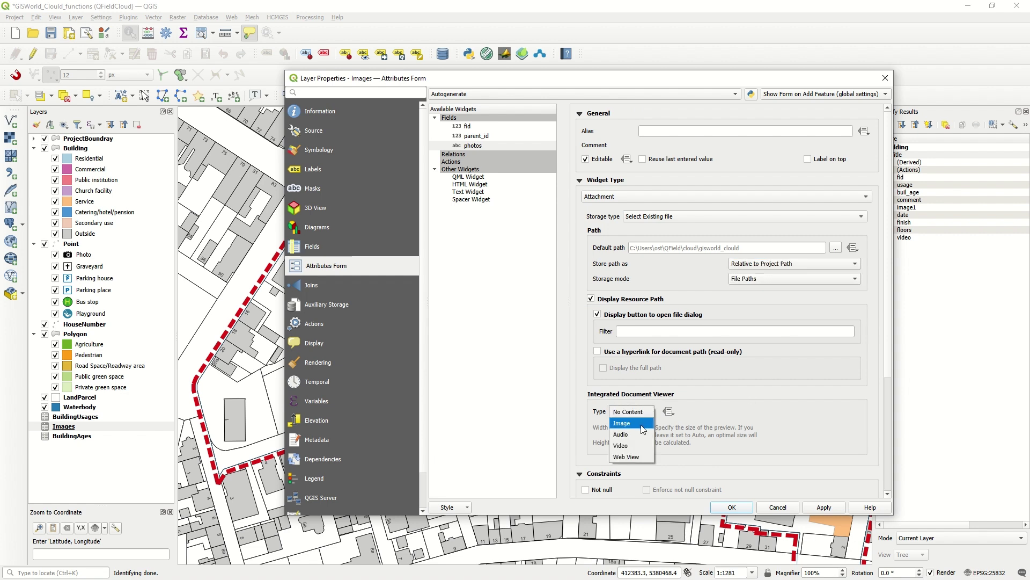
click(644, 424)
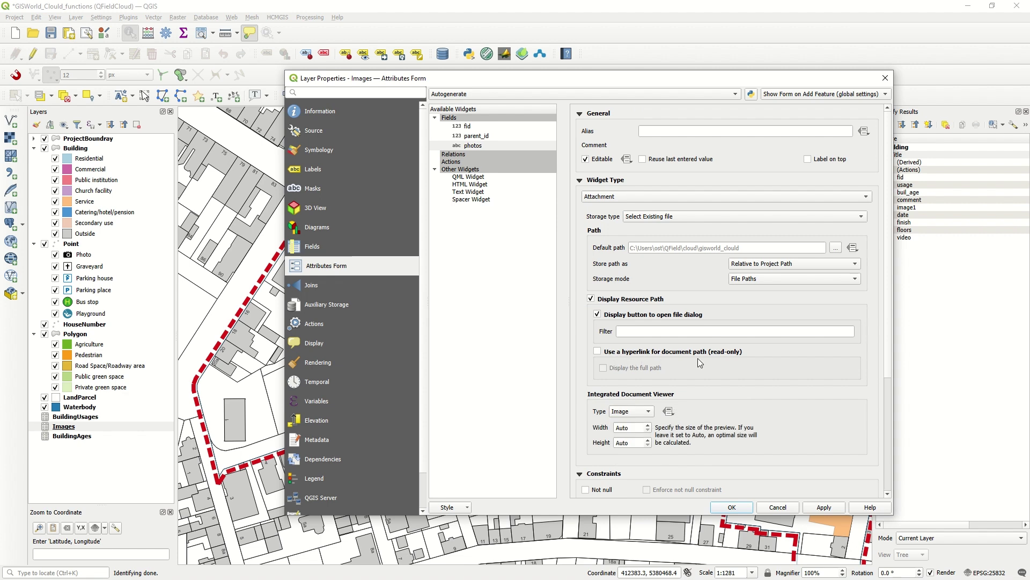
click(597, 352)
click(827, 508)
click(732, 508)
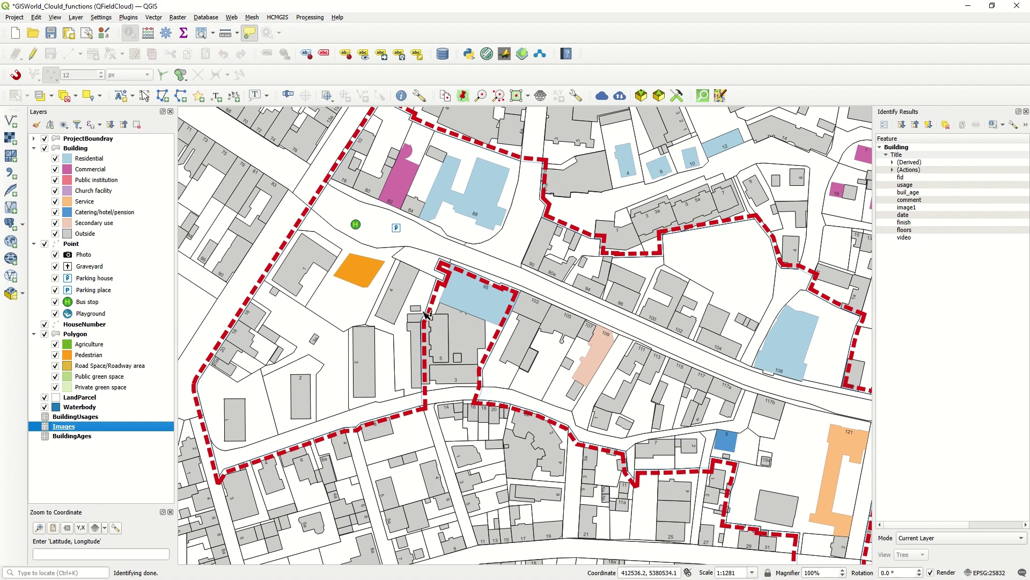
- Check the attribute form of the residential building beside the boundary notch for its Images section, and close the form
click(81, 149)
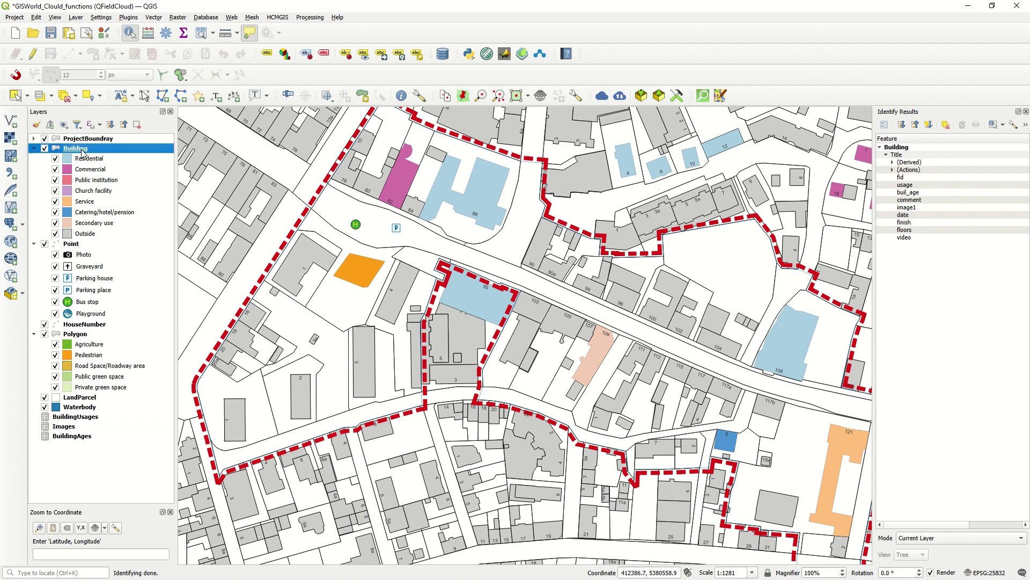
click(475, 295)
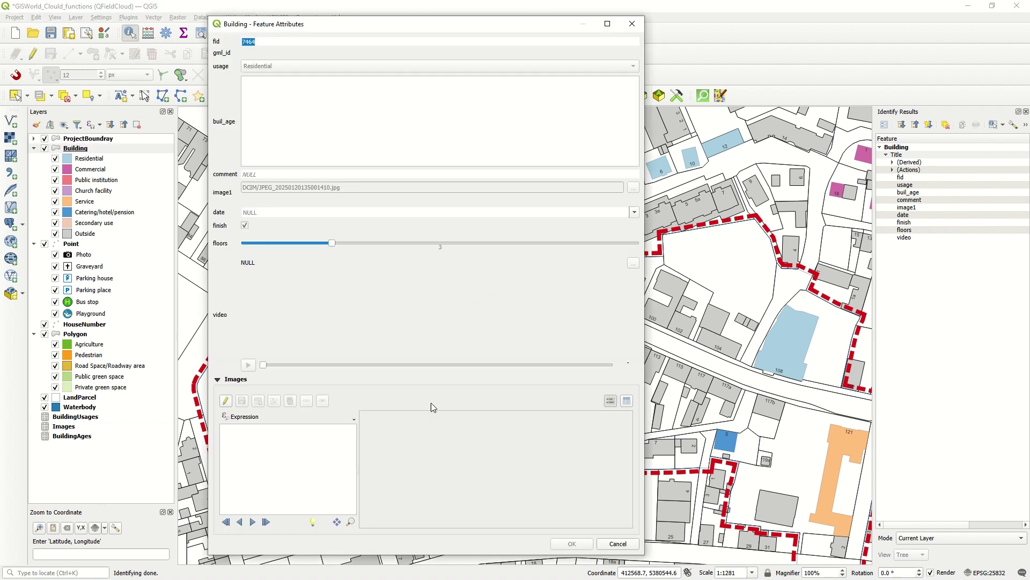
click(618, 544)
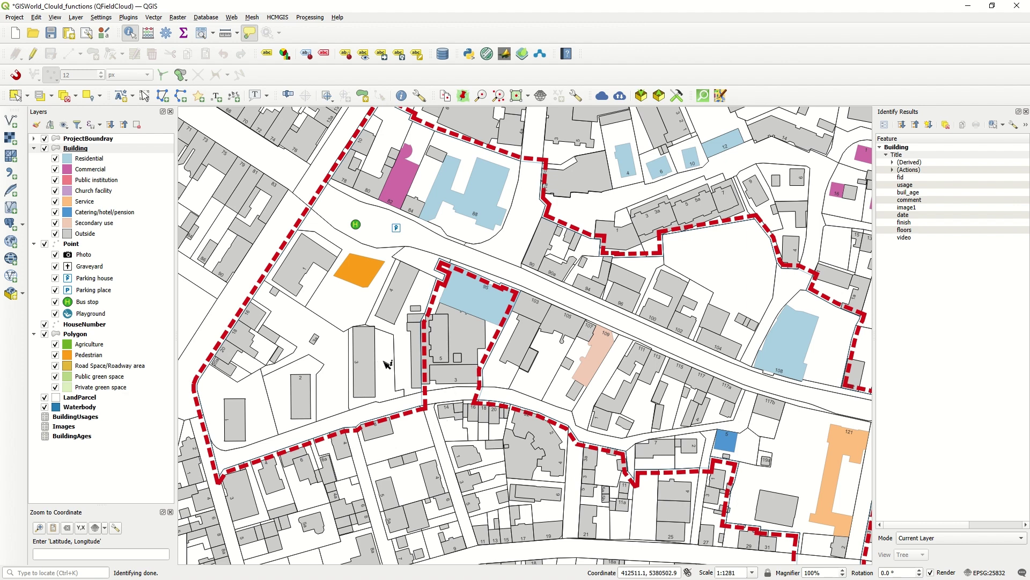
drag(378, 363, 454, 386)
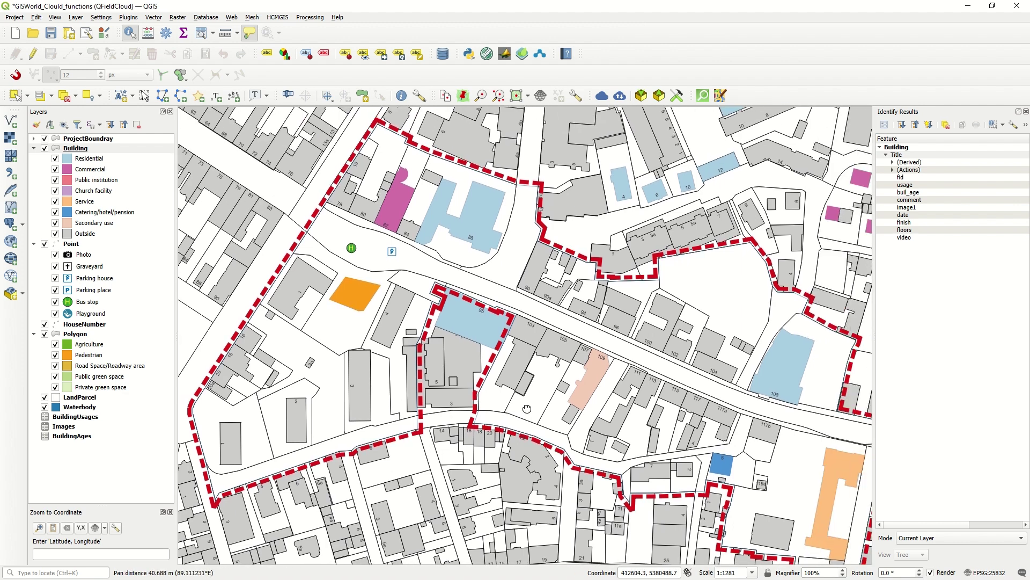
drag(593, 405, 528, 406)
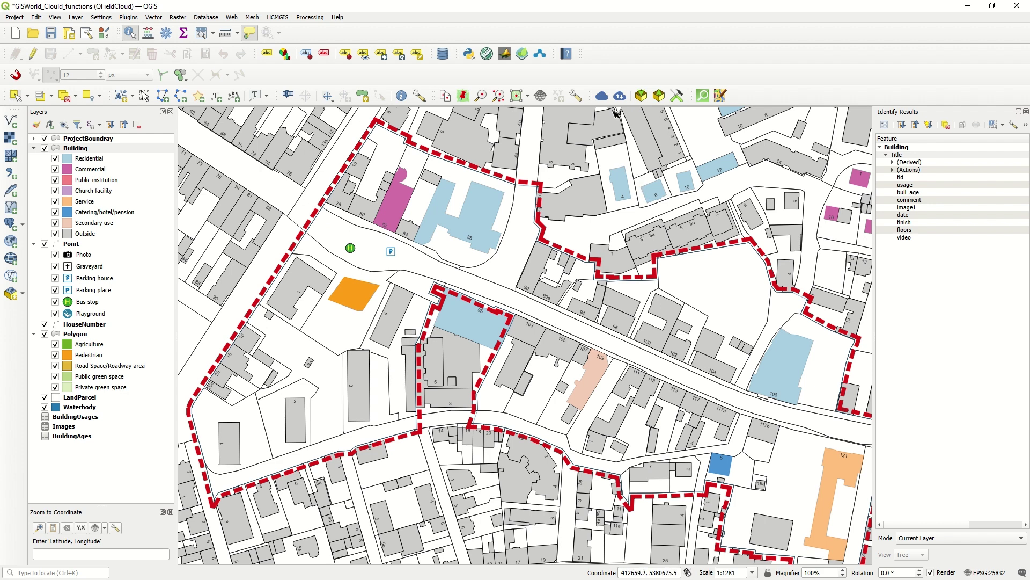
- Synchronize GISWorld_Clould_functions by uploading Building.gpkg, GISWorld_Clould_cloud.qgs and Images.gpkg to QFieldCloud, and save the QGIS project
click(602, 96)
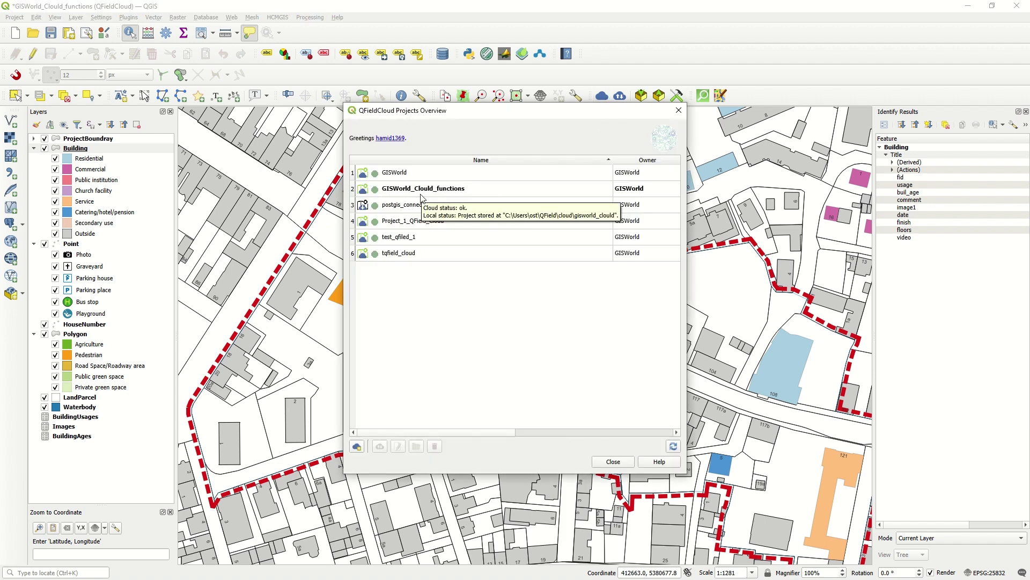
click(453, 192)
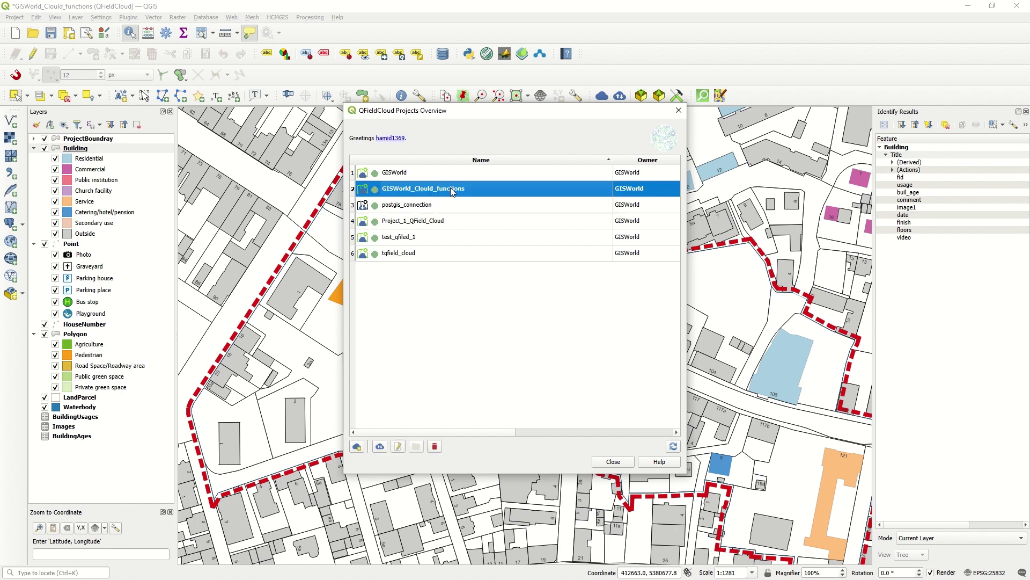
click(381, 448)
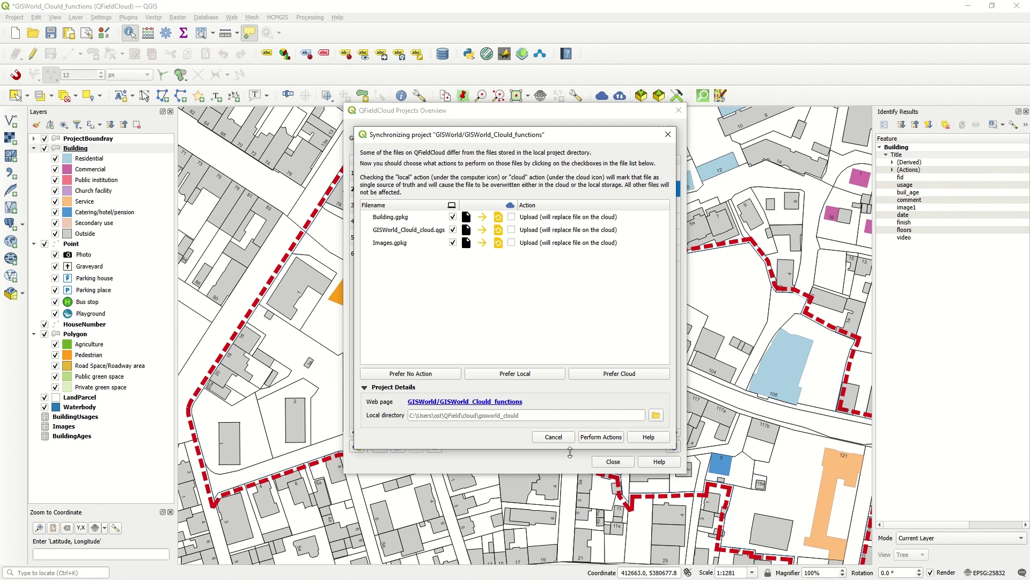
click(596, 437)
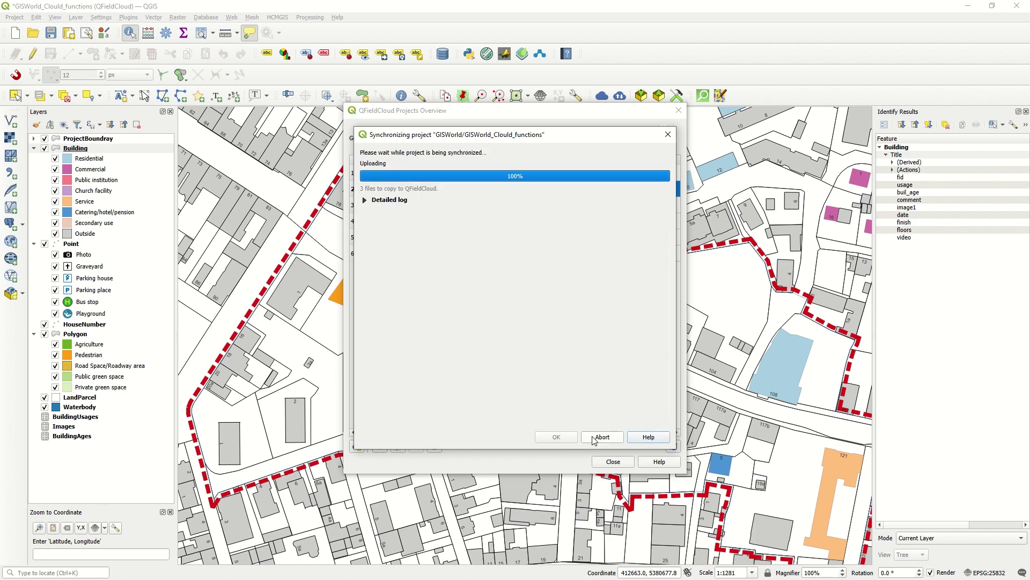
click(556, 436)
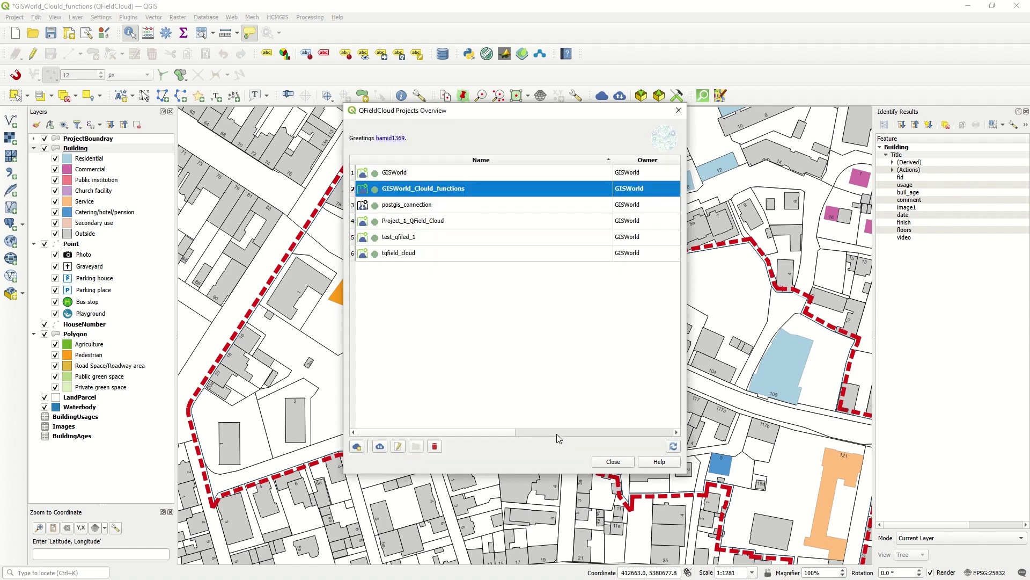
click(614, 462)
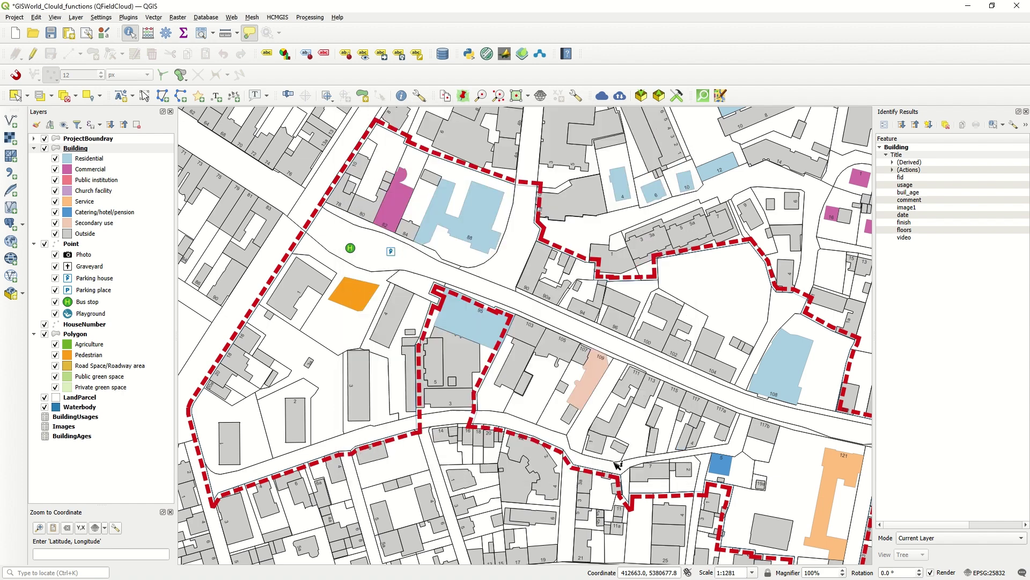
click(51, 33)
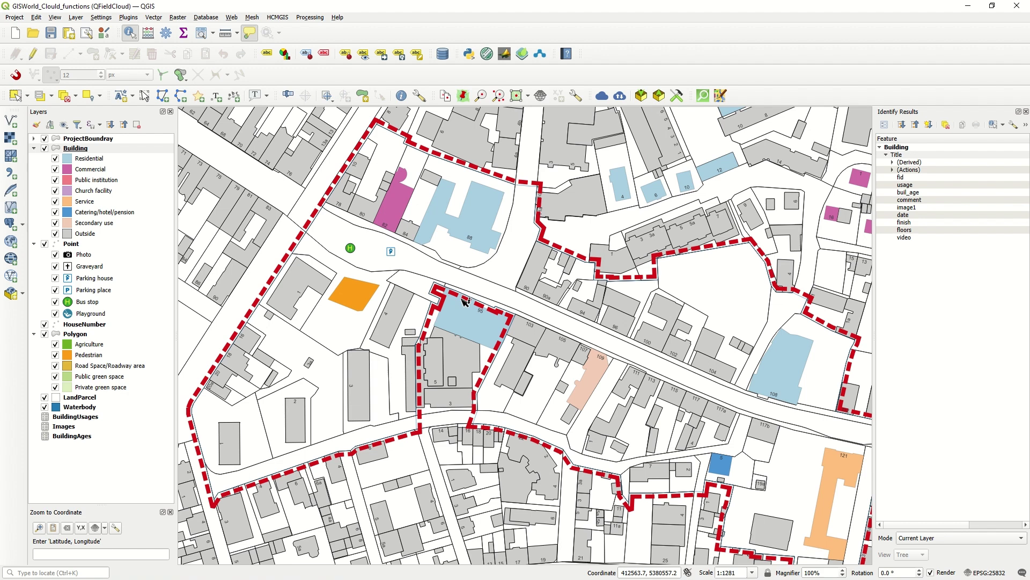
- Switch to QField on the tablet and open the GISWorld_Clould_functions project from the QFieldCloud projects
mouse_move(460, 309)
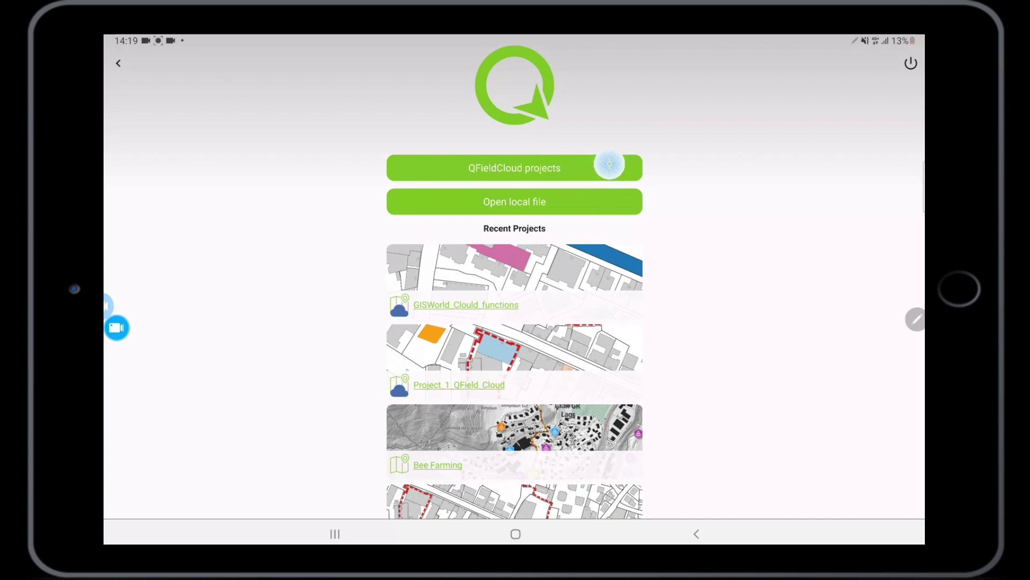
click(605, 168)
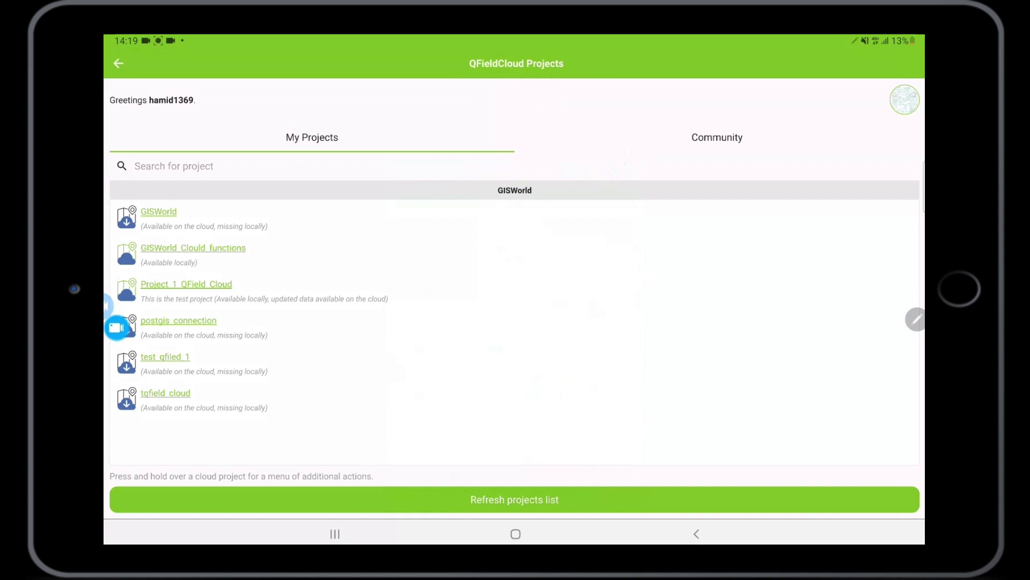
click(206, 247)
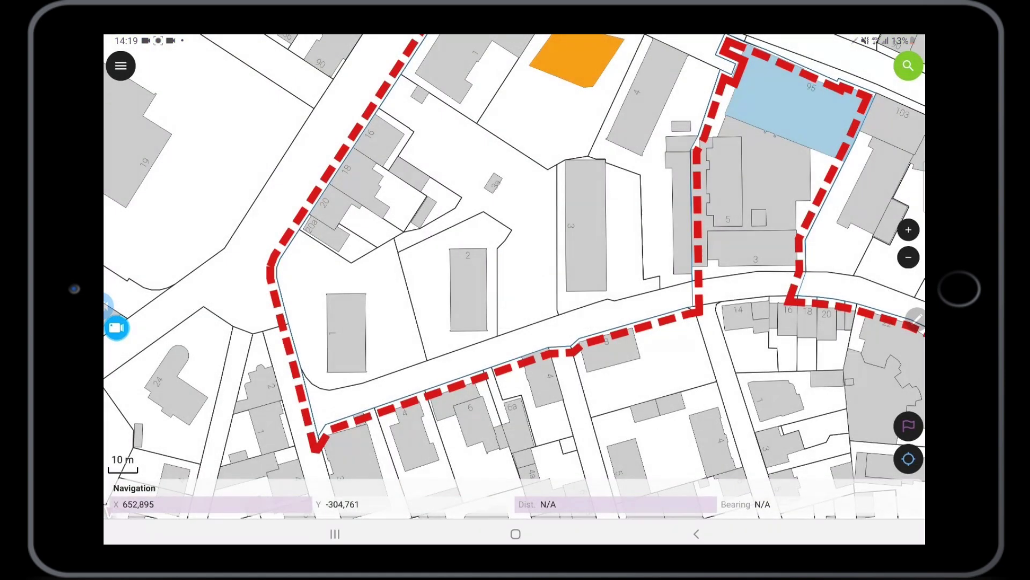
- Identify the grey building just west of the orange pedestrian area and open its Building attribute form
click(121, 65)
click(395, 142)
mouse_move(577, 237)
mouse_down()
mouse_move(417, 372)
mouse_move(498, 397)
mouse_up()
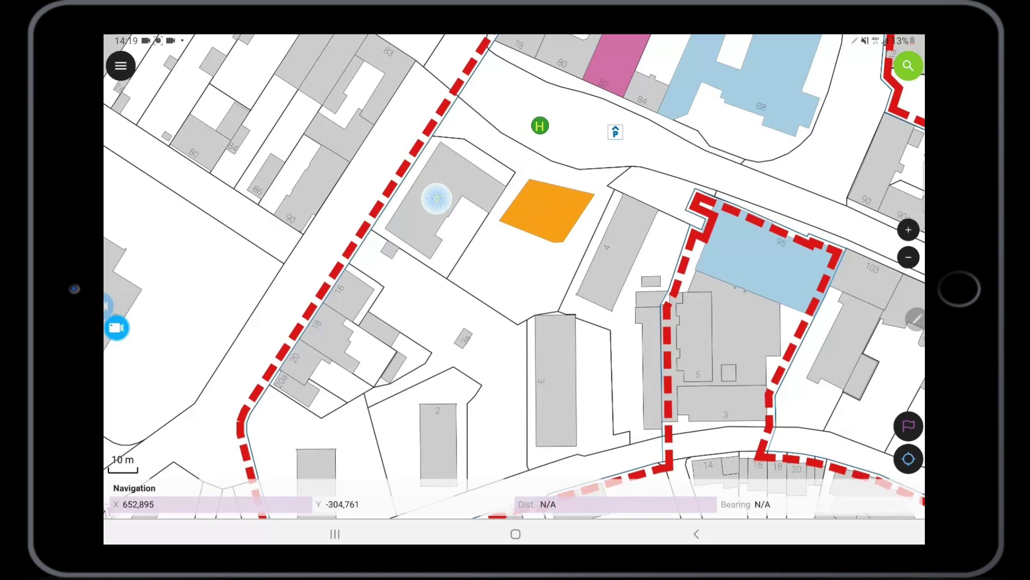
click(430, 204)
click(773, 157)
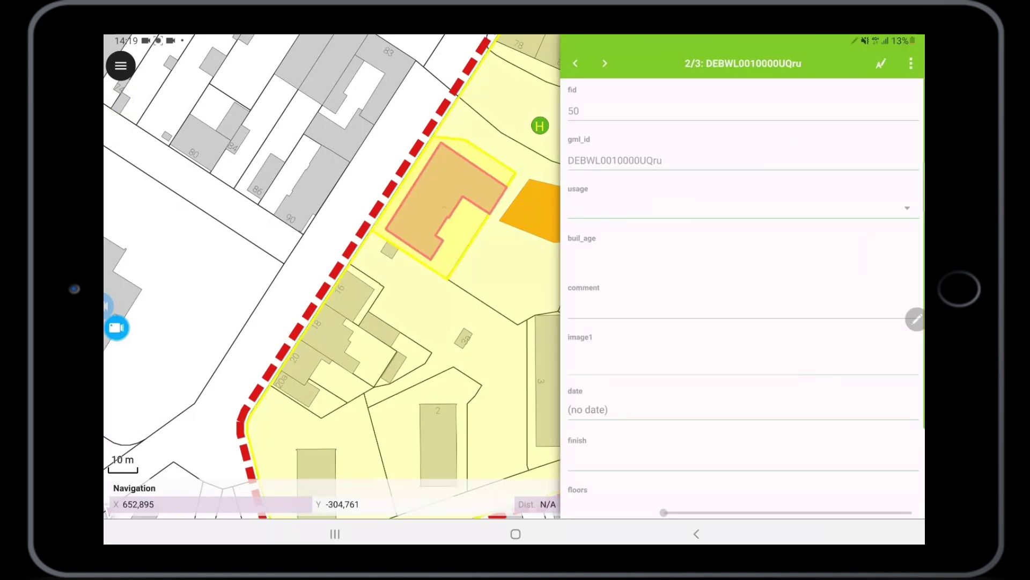
- Edit the building's attributes and add a related Images record with a newly captured photo and fid 11
click(880, 63)
scroll(741, 322, down, 2)
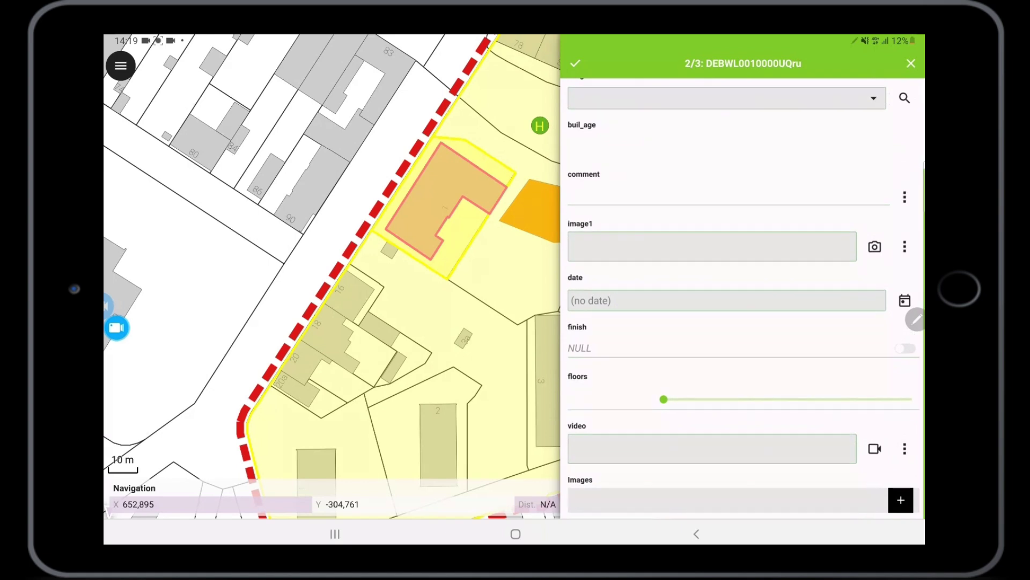
drag(904, 498, 791, 492)
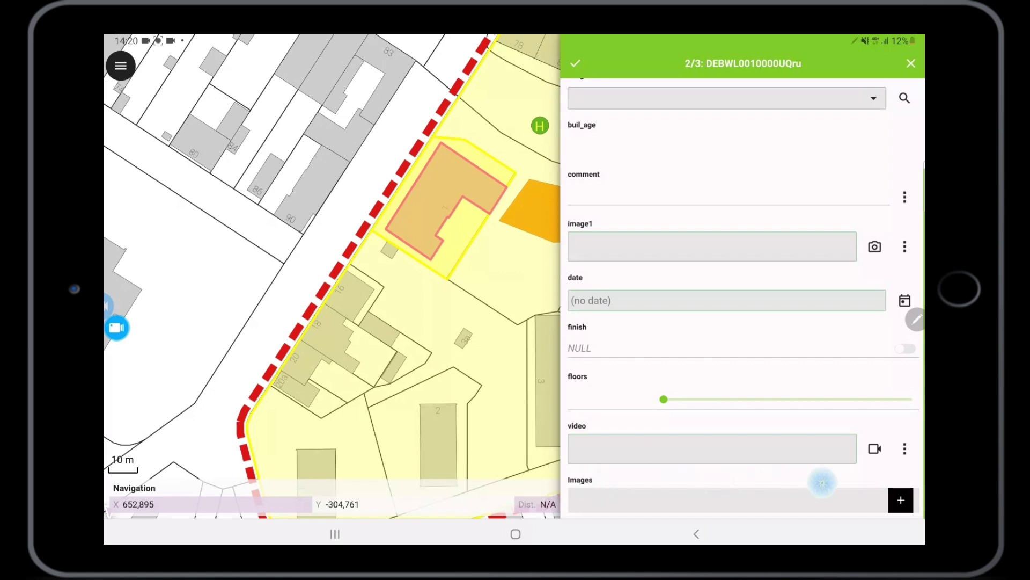
click(902, 500)
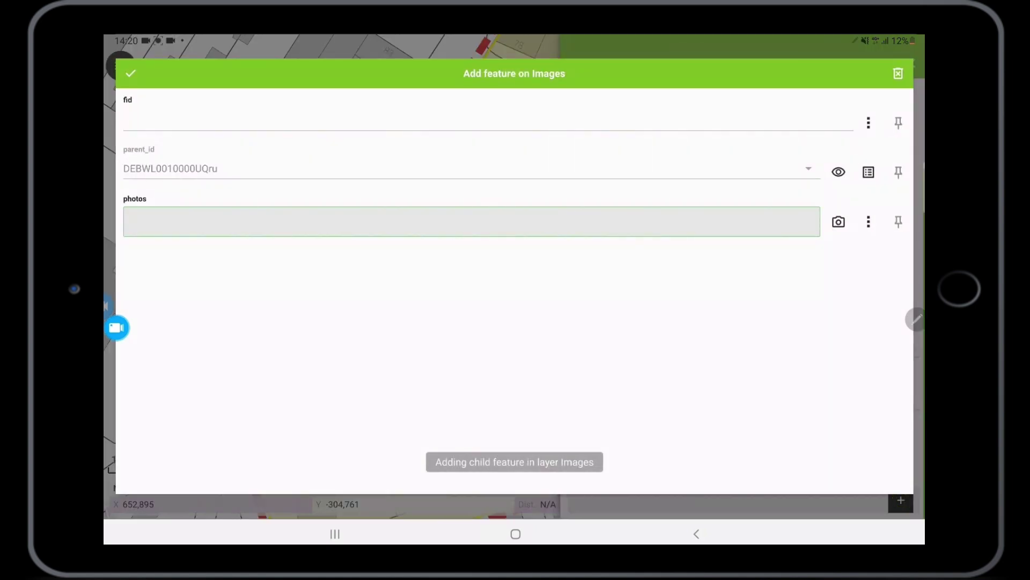
click(838, 222)
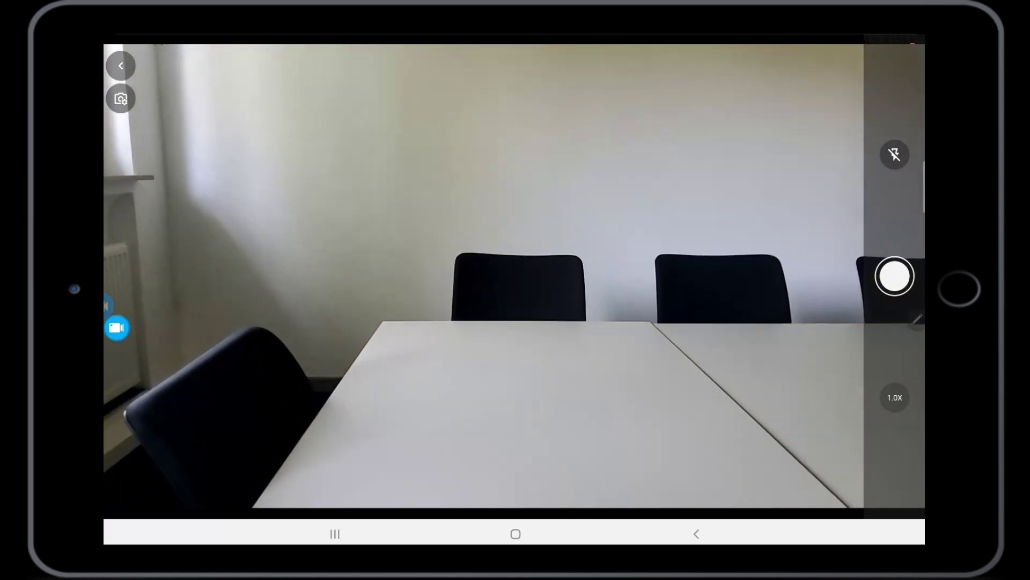
click(895, 276)
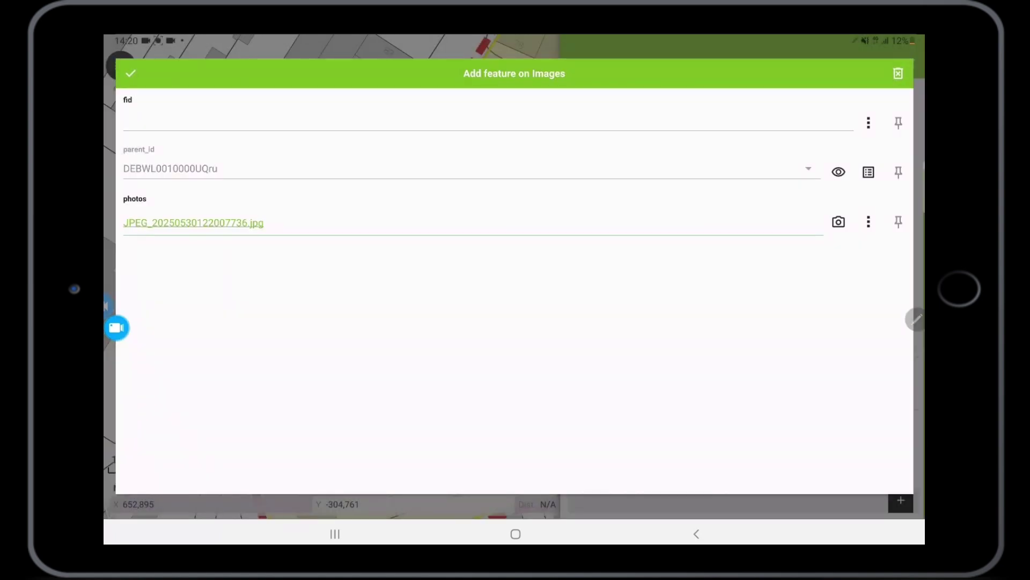
click(126, 121)
text(11)
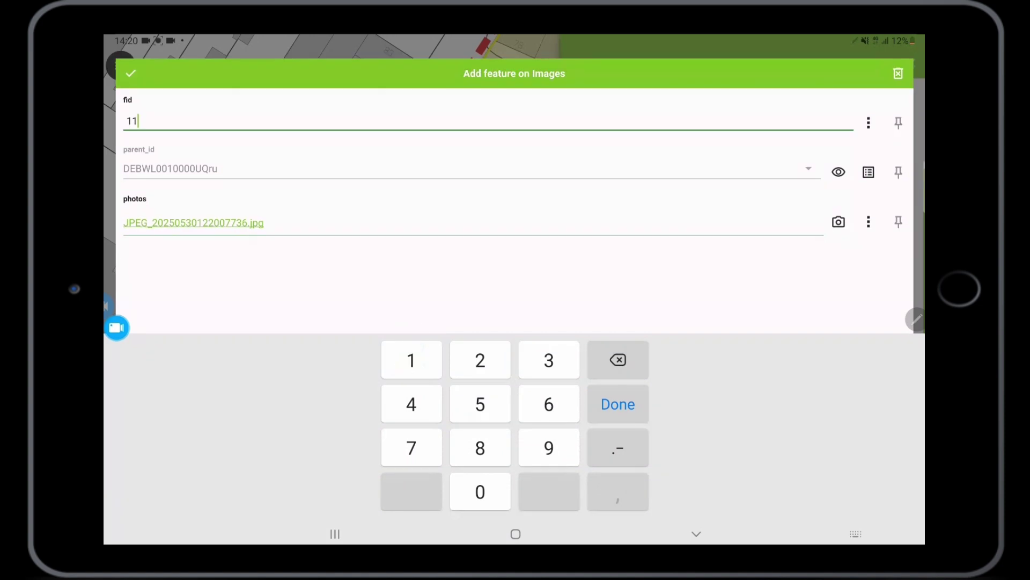
click(131, 73)
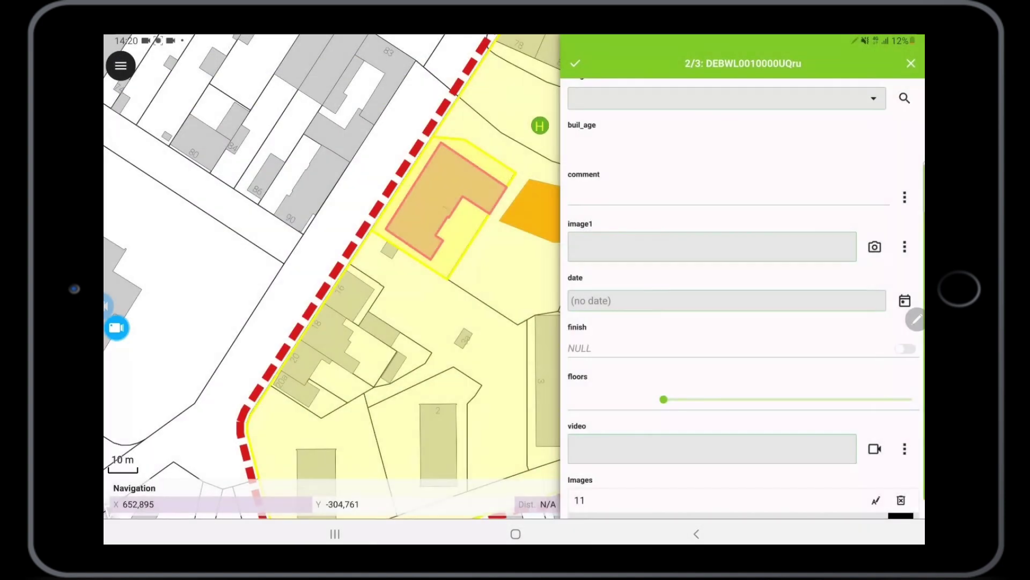
- Add a second related Images record to the building with another captured photo and fid 22
click(901, 500)
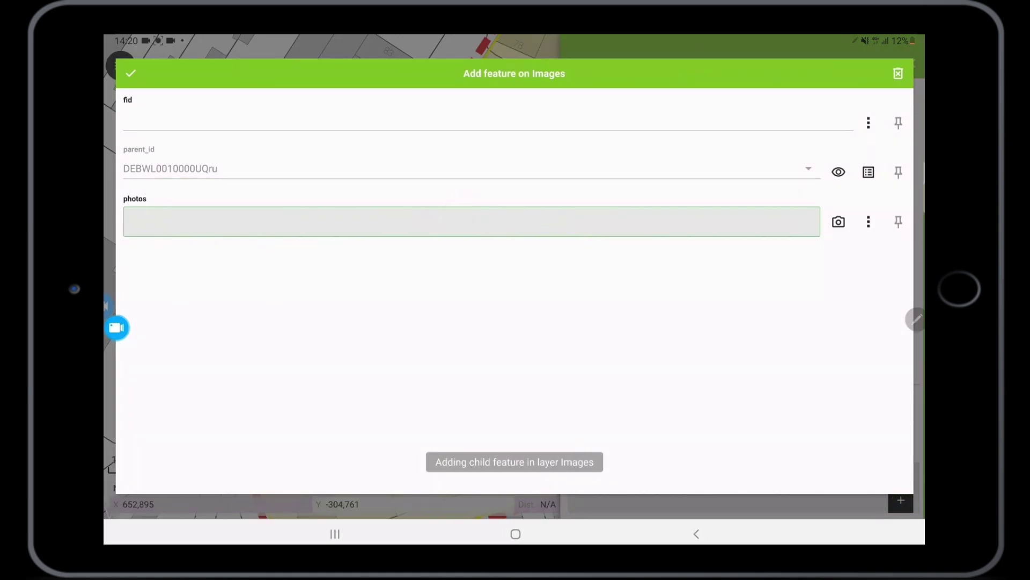
click(838, 221)
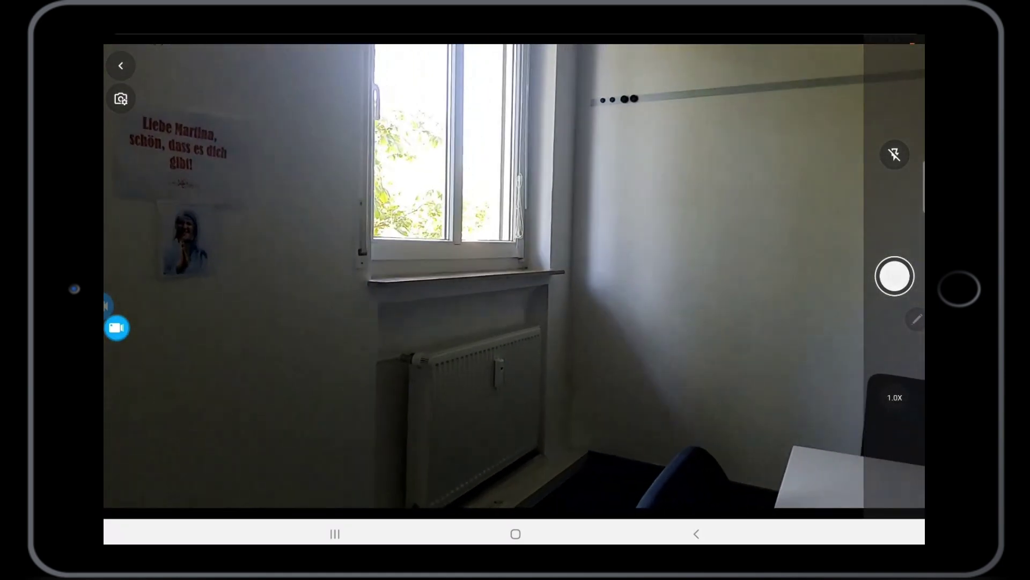
click(894, 276)
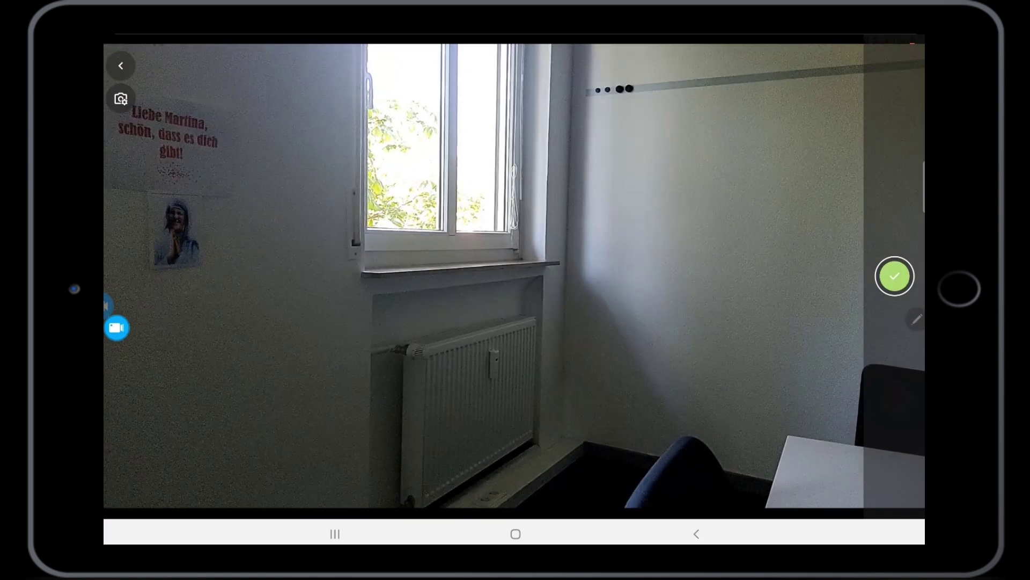
click(894, 276)
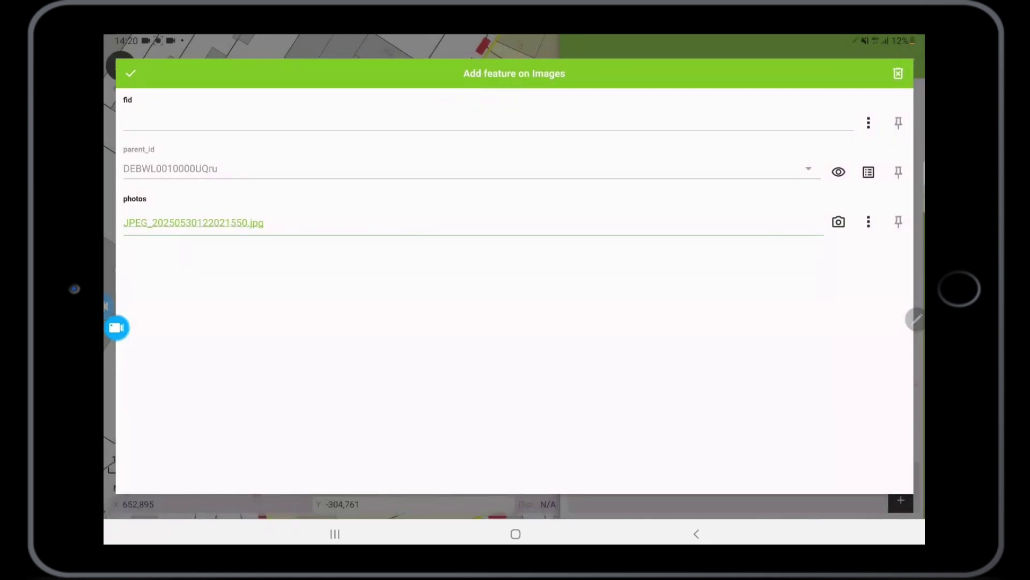
click(127, 121)
text(22)
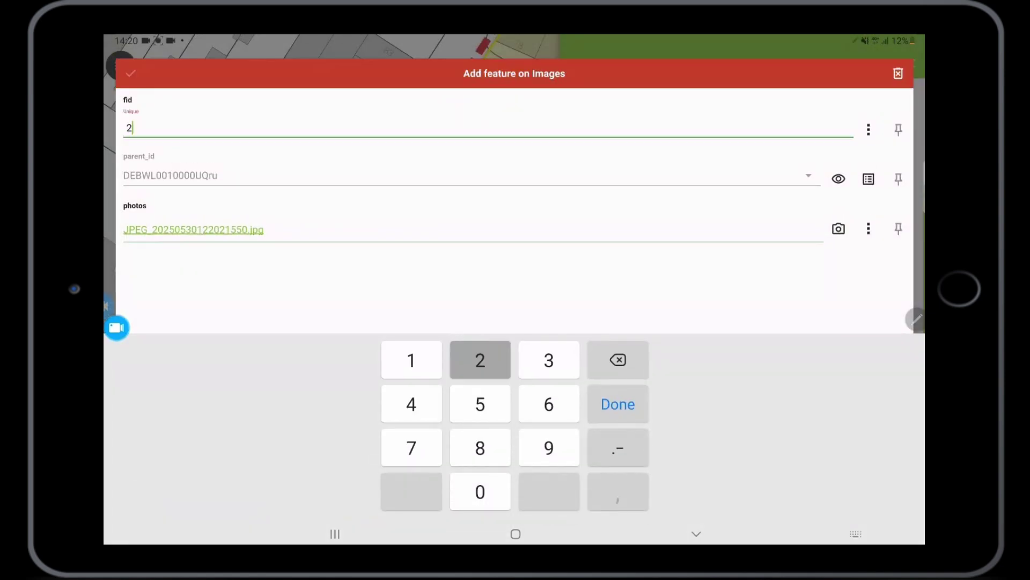
click(130, 73)
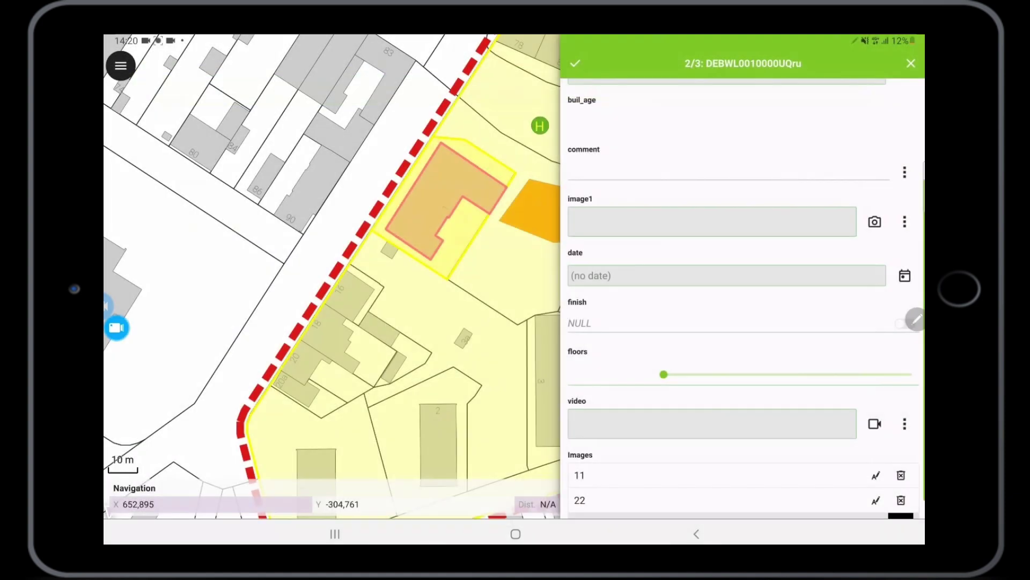
- Set the building's usage to Residential, save the attribute edits, and close the form to return to the map
scroll(746, 299, down, 1)
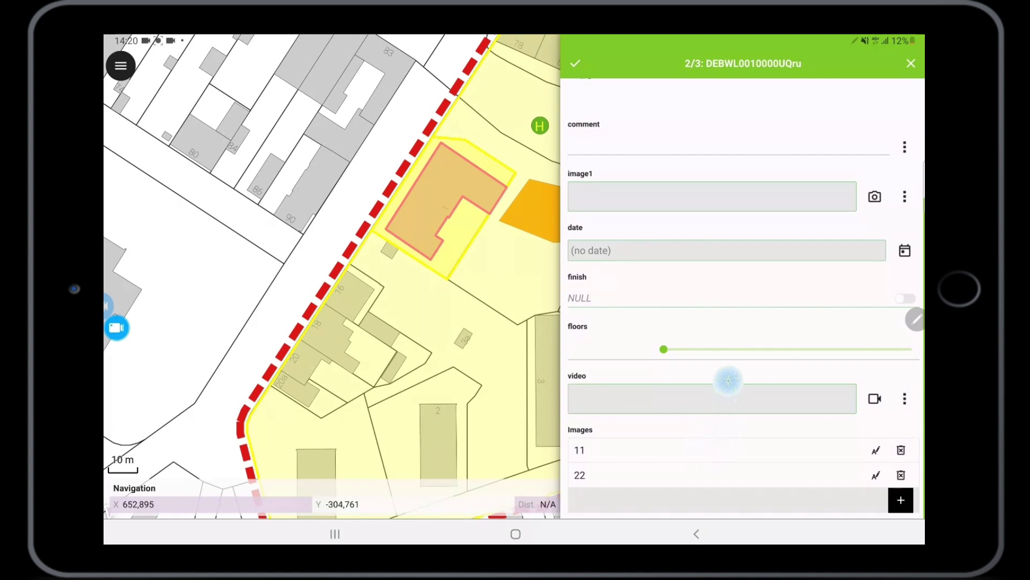
scroll(746, 357, up, 5)
scroll(746, 357, up, 2)
click(727, 211)
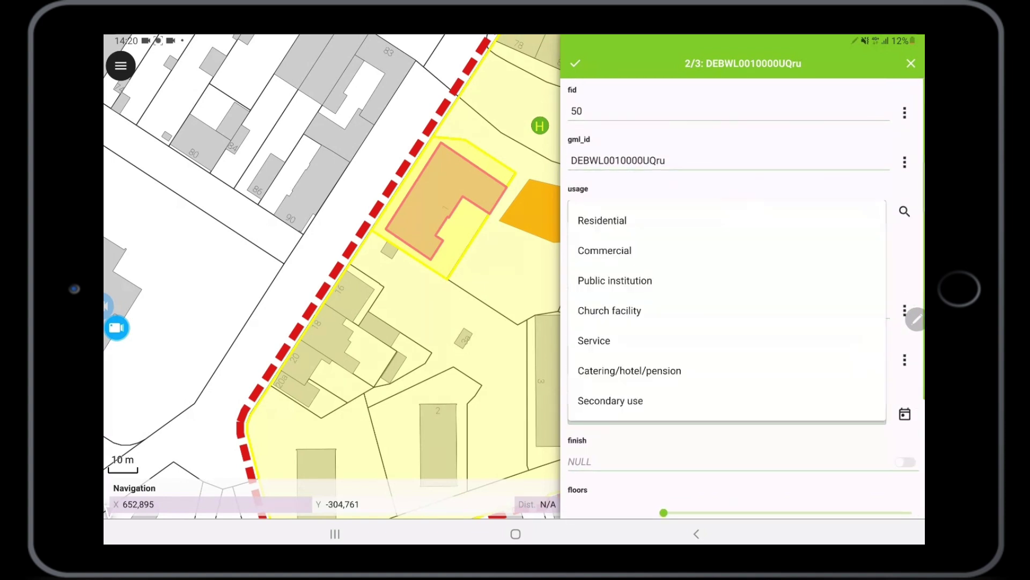
click(647, 207)
click(575, 59)
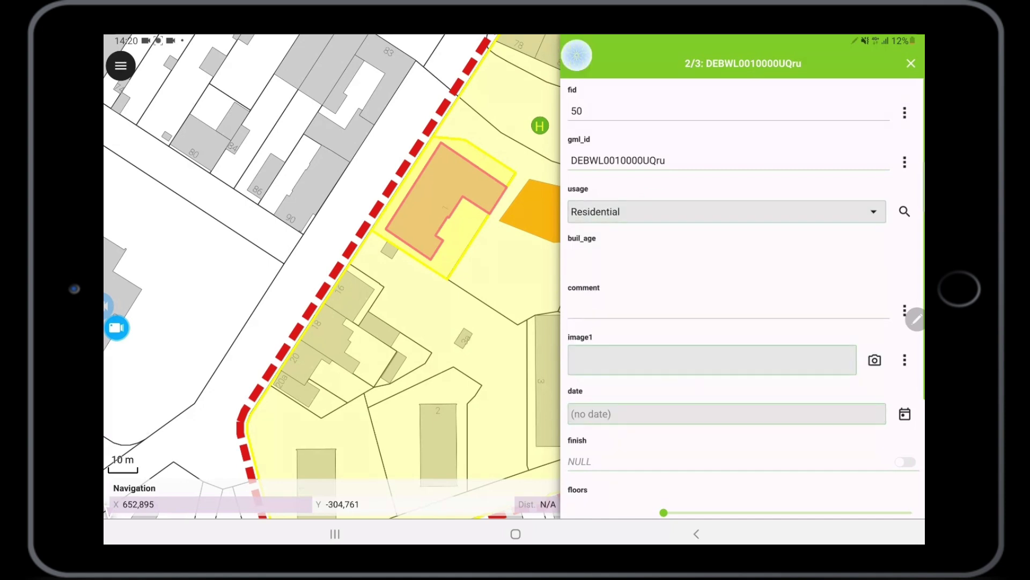
click(697, 534)
click(697, 534)
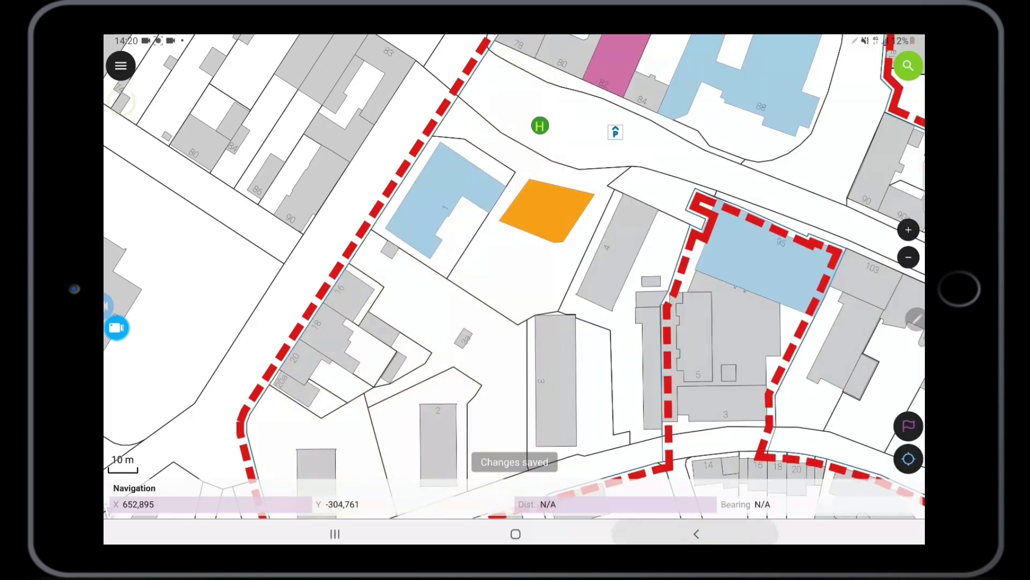
- Identify the same building just west of the orange area again and check the Images section of its Building form
click(429, 186)
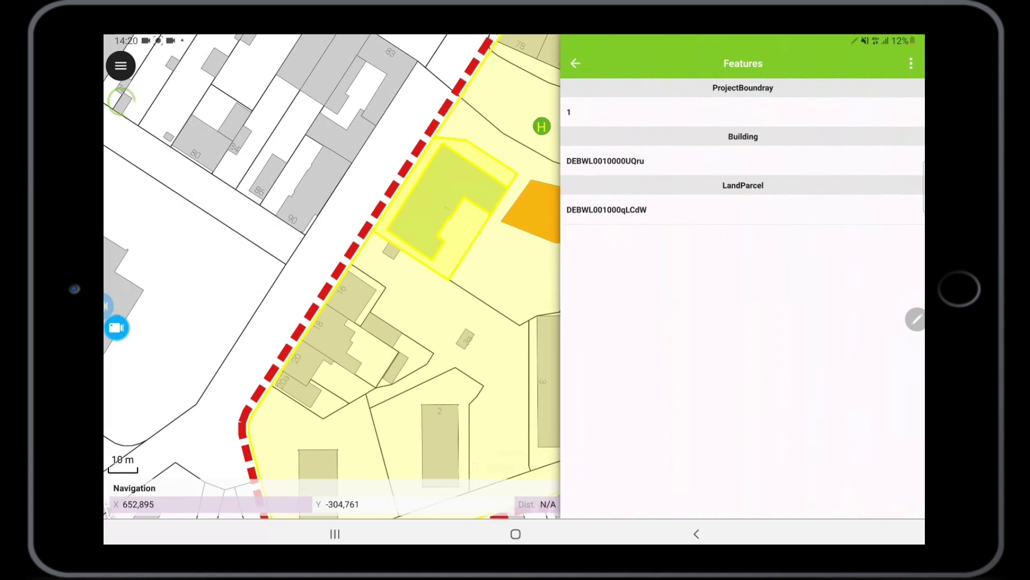
click(767, 150)
scroll(744, 298, down, 3)
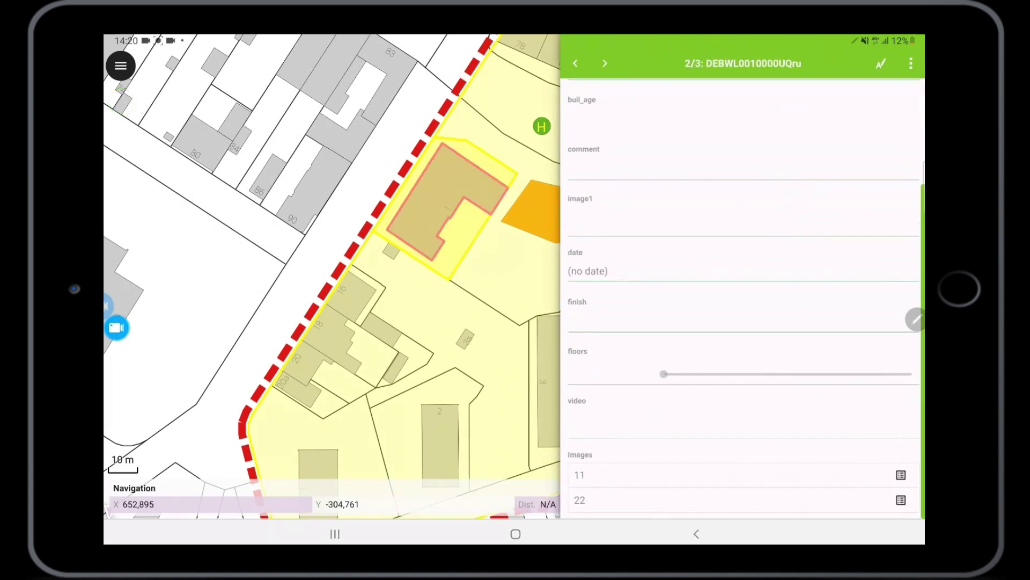